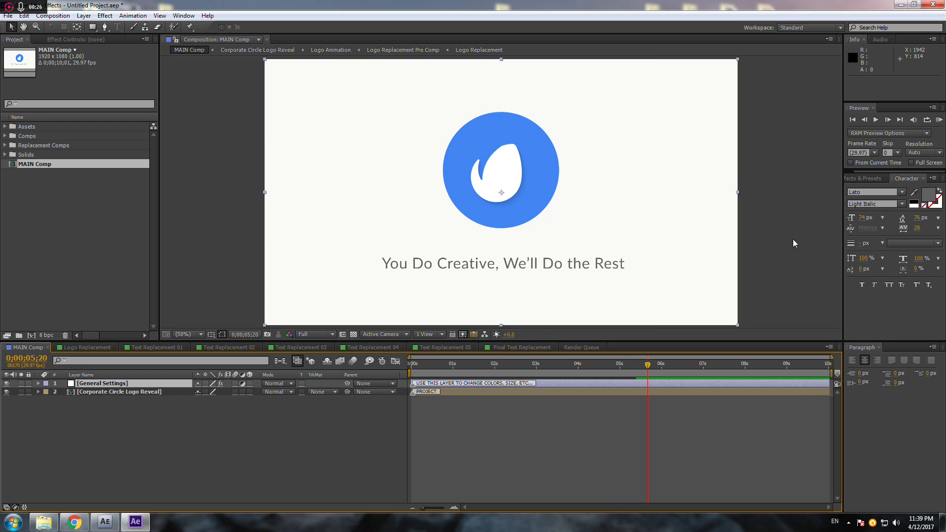
Step: Reset the Standard workspace to its original layout
{"action": "left_click", "coordinate": [832, 28]}
{"action": "left_click", "coordinate": [788, 27]}
{"action": "left_click", "coordinate": [788, 28]}
{"action": "left_click", "coordinate": [810, 173]}
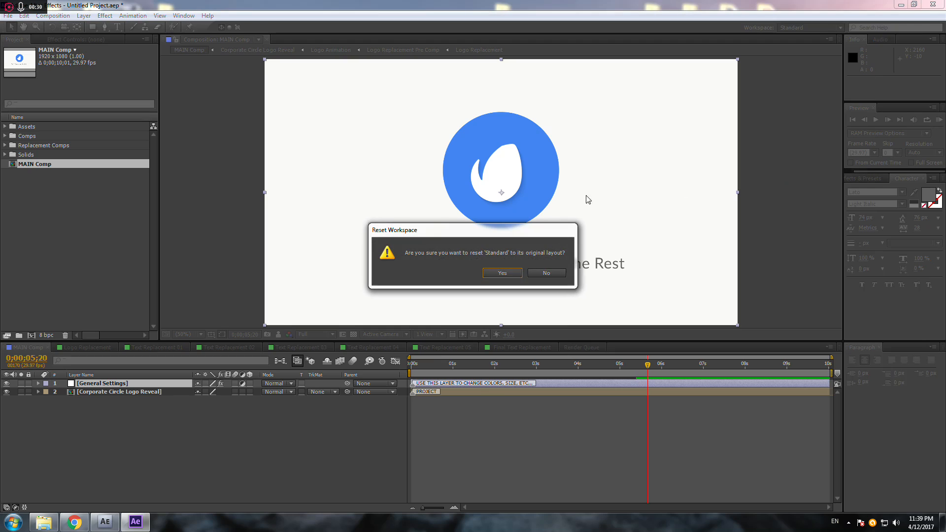
{"action": "left_click", "coordinate": [493, 273]}
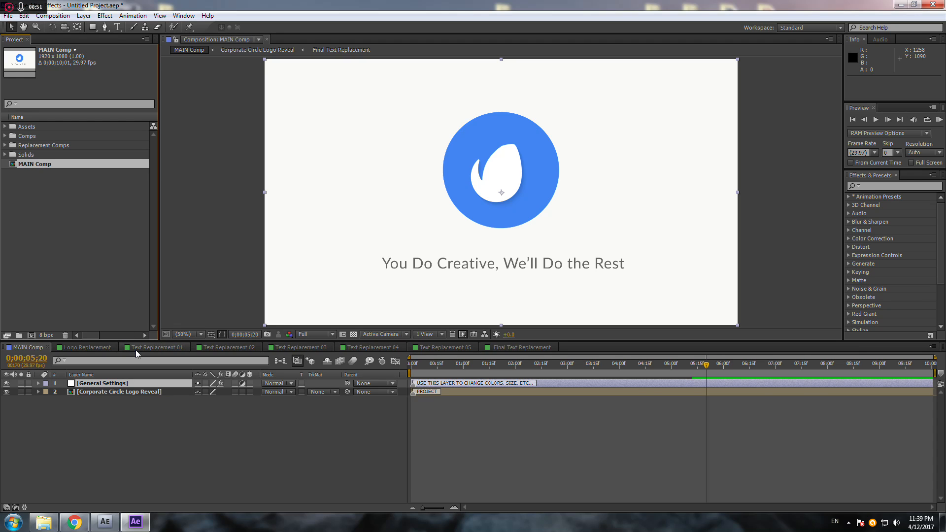
Step: Open the Text Replacement 01 composition and replace its text with "FOR EXAMPLE AND"
{"action": "left_click", "coordinate": [6, 145]}
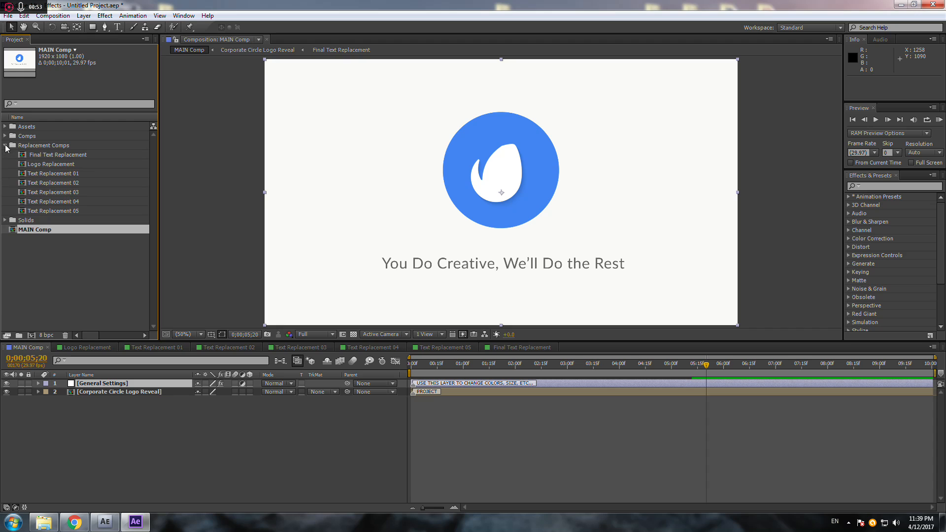
{"action": "double_click", "coordinate": [76, 173]}
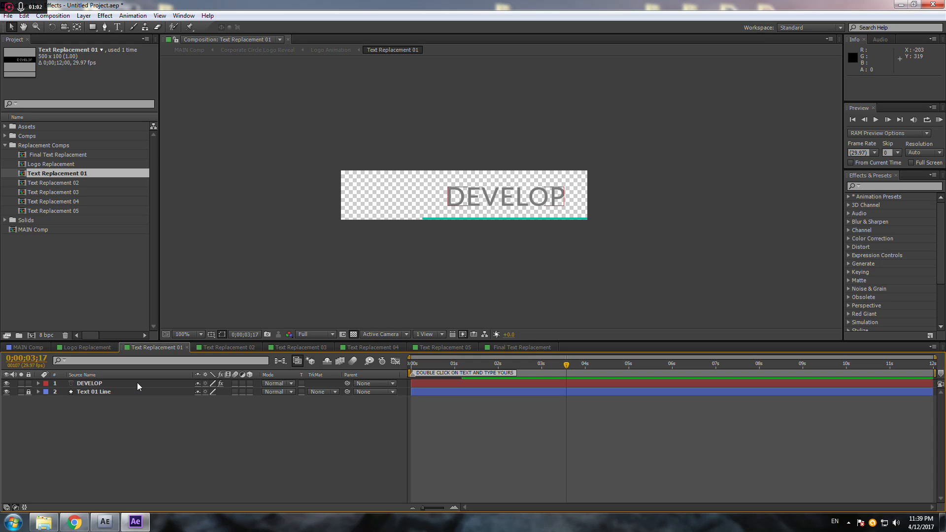
{"action": "double_click", "coordinate": [137, 383]}
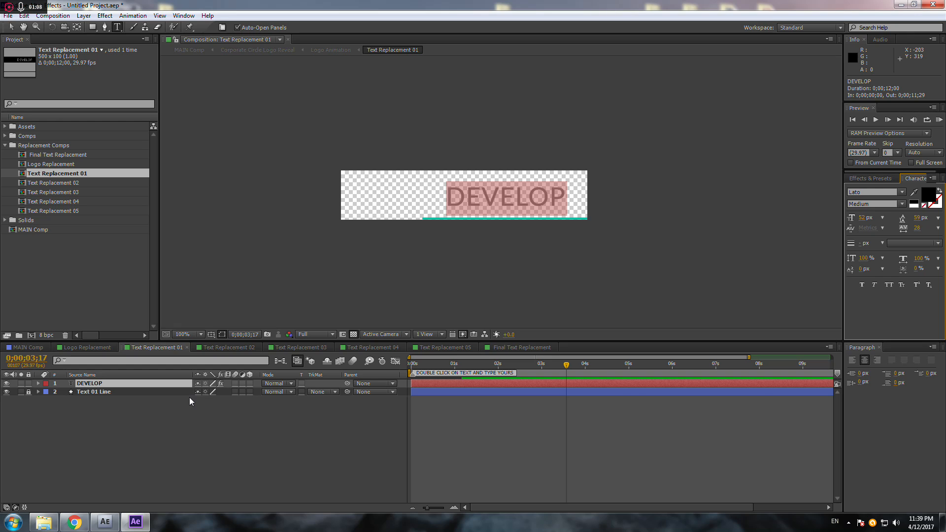
{"action": "type", "text": "F"}
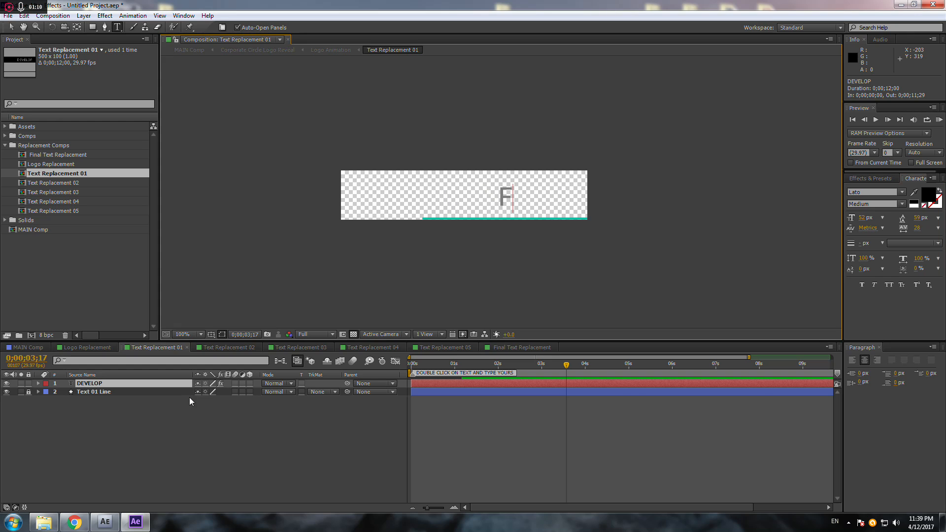
{"action": "type", "text": "OR EXAMPLE"}
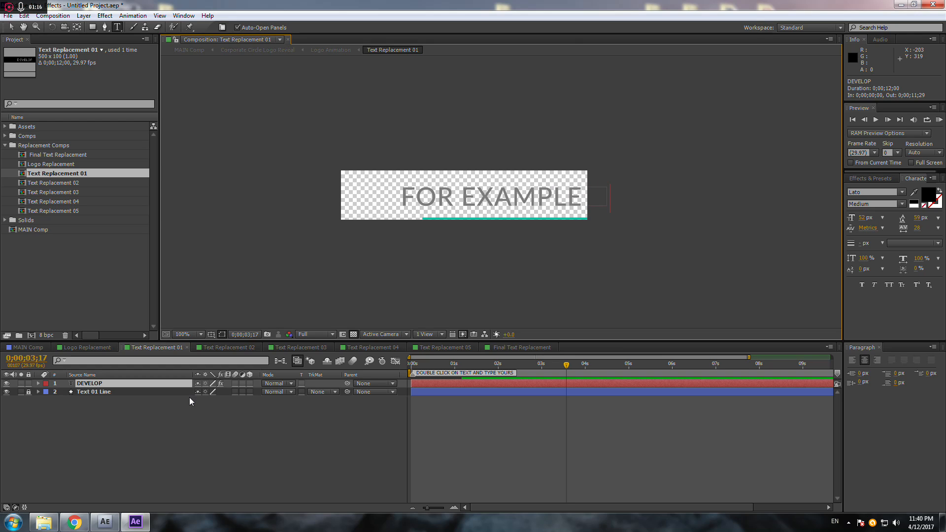
{"action": "key", "text": "BackSpace"}
{"action": "key", "text": "BackSpace"}
{"action": "key", "text": "BackSpace"}
{"action": "type", "text": "AND"}
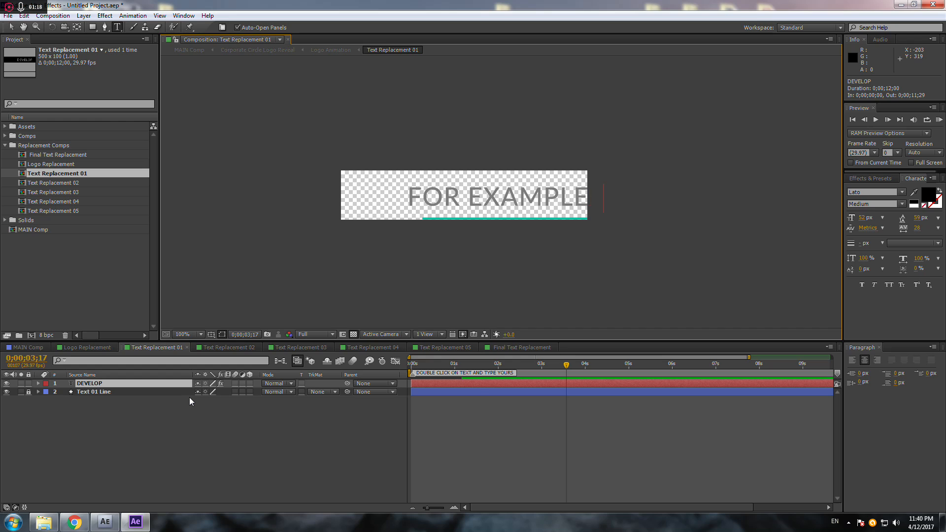
Step: Reduce the "FOR EXAMPLE AND" text to 43 px and reposition it to about 265, 19 so it fits the frame
{"action": "left_click", "coordinate": [10, 26]}
{"action": "left_click_drag", "start_coordinate": [517, 206], "coordinate": [475, 201]}
{"action": "left_click_drag", "start_coordinate": [861, 217], "coordinate": [856, 218]}
{"action": "left_click_drag", "start_coordinate": [520, 202], "coordinate": [527, 201]}
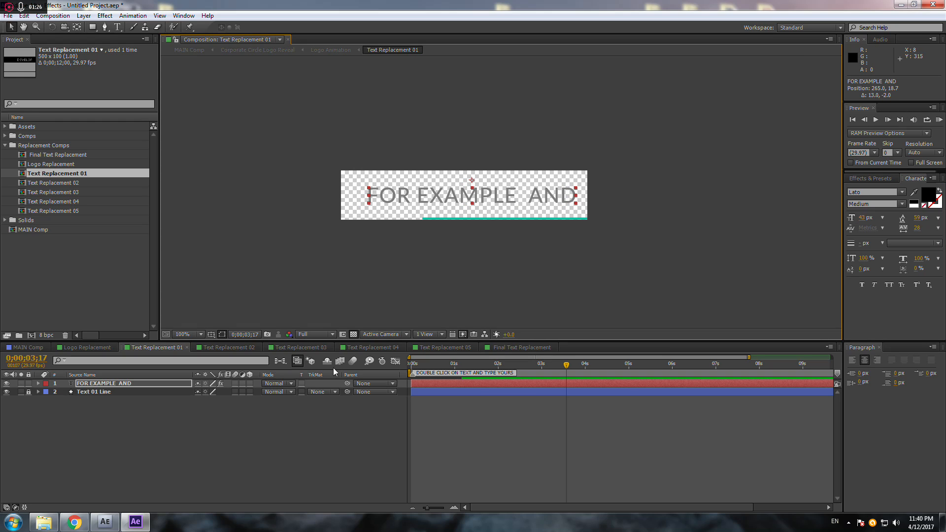
Step: Change the Text Replacement 04 text to "3D" near the start of its line, and check MAIN Comp at 0;00;03;00
{"action": "left_click", "coordinate": [368, 348]}
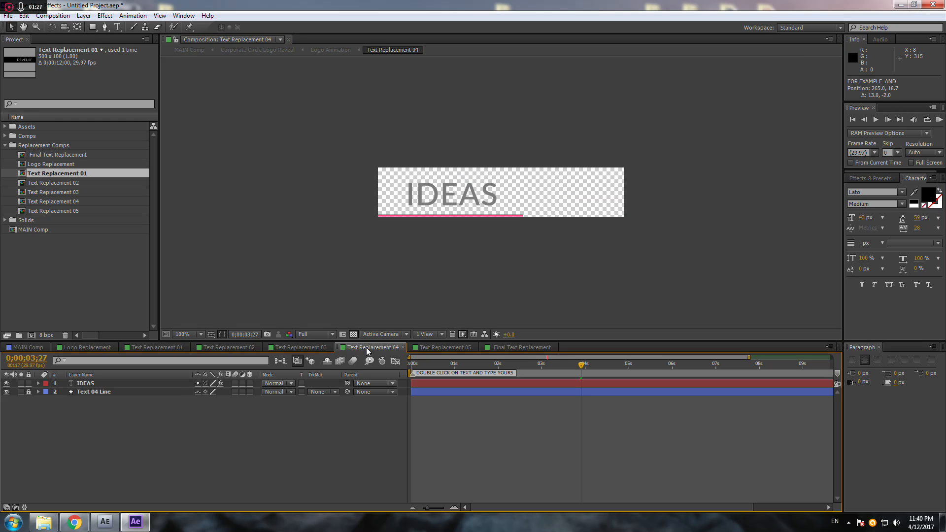
{"action": "double_click", "coordinate": [168, 383]}
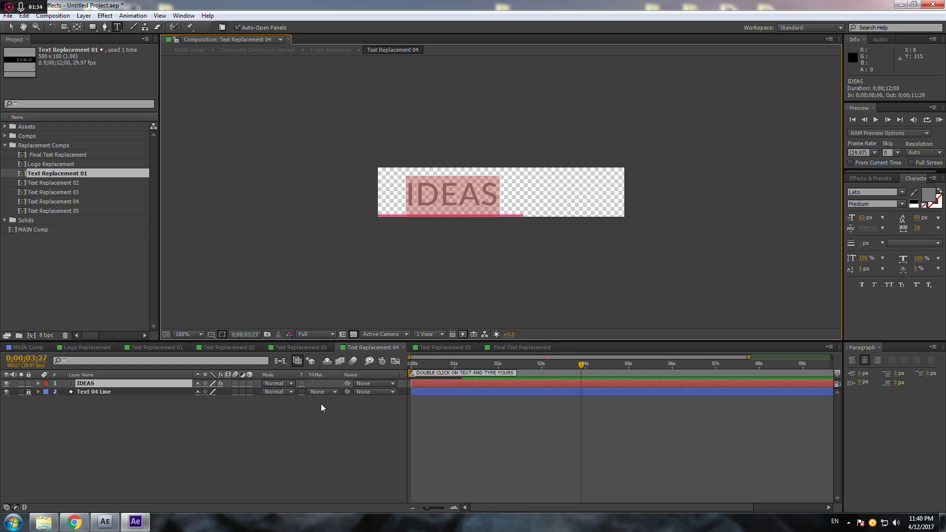
{"action": "type", "text": "3D"}
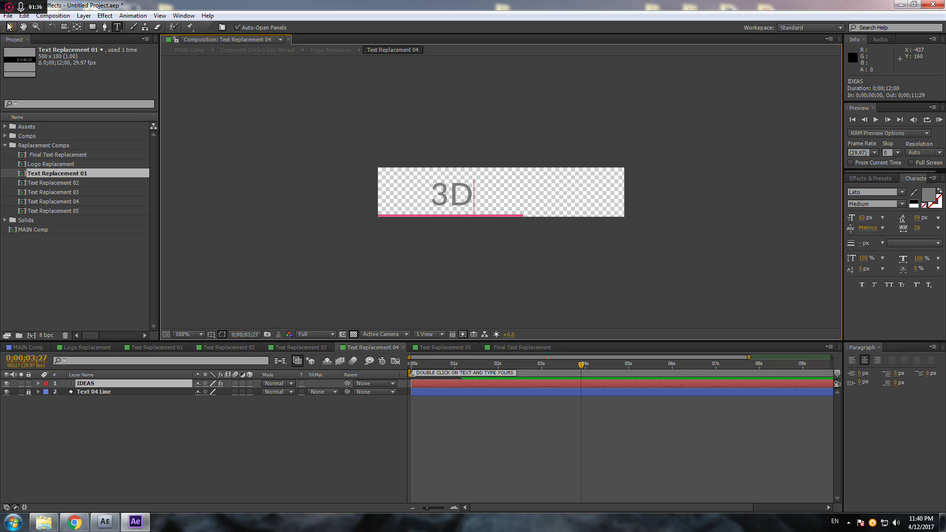
{"action": "left_click", "coordinate": [9, 27]}
{"action": "left_click_drag", "start_coordinate": [462, 204], "coordinate": [424, 203]}
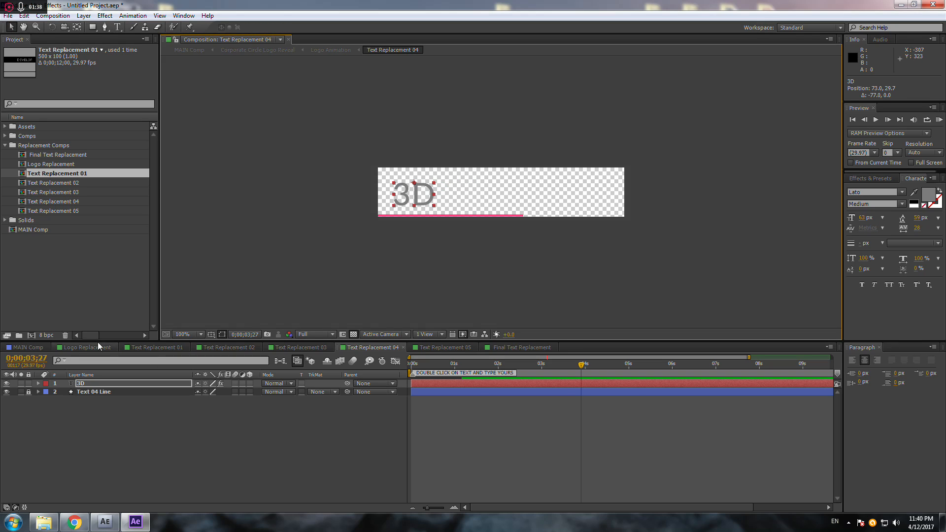
{"action": "left_click", "coordinate": [38, 348]}
{"action": "left_click_drag", "start_coordinate": [455, 372], "coordinate": [568, 377]}
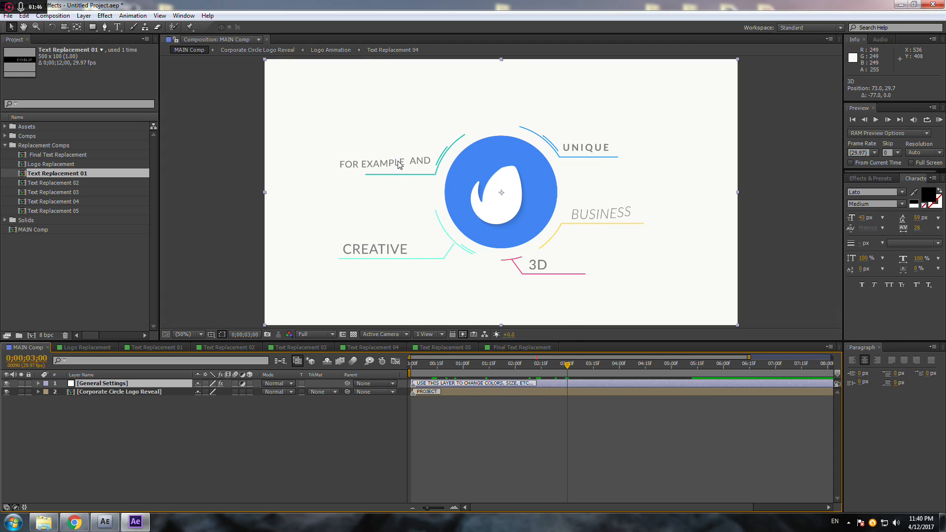
Step: In the Logo Replacement composition, replace the Envato Logo 02.png layer with Code-Canyon.png from the Images assets
{"action": "left_click", "coordinate": [98, 348]}
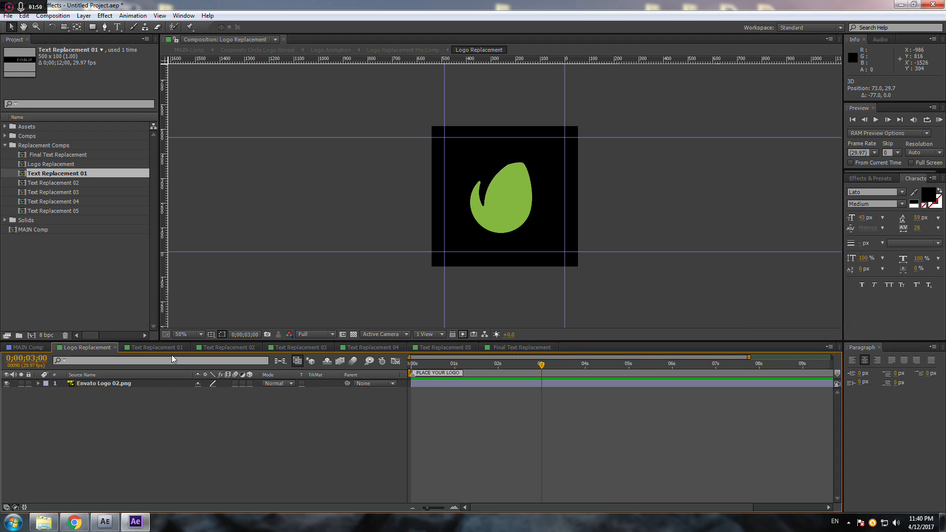
{"action": "left_click", "coordinate": [159, 384]}
{"action": "key", "text": "Delete"}
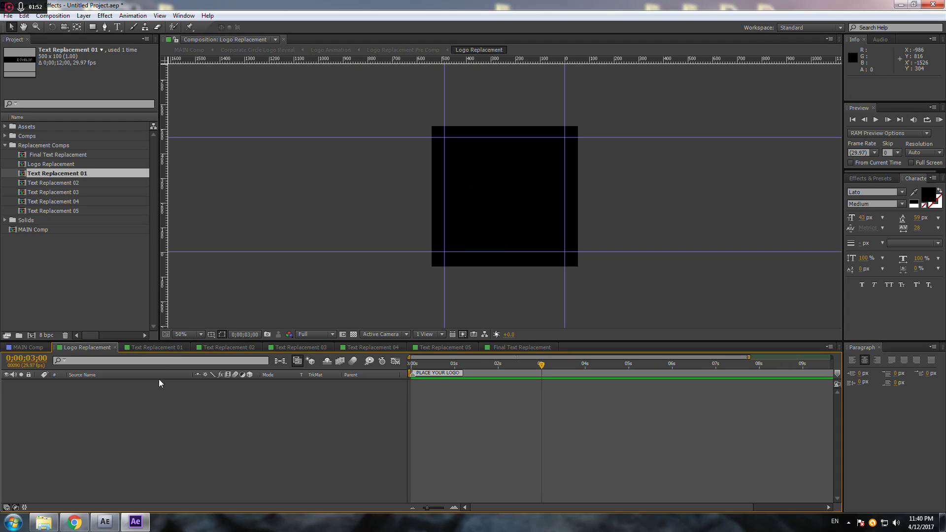
{"action": "left_click", "coordinate": [4, 145]}
{"action": "left_click", "coordinate": [4, 126]}
{"action": "left_click", "coordinate": [15, 136]}
{"action": "left_click_drag", "start_coordinate": [51, 147], "coordinate": [125, 403]}
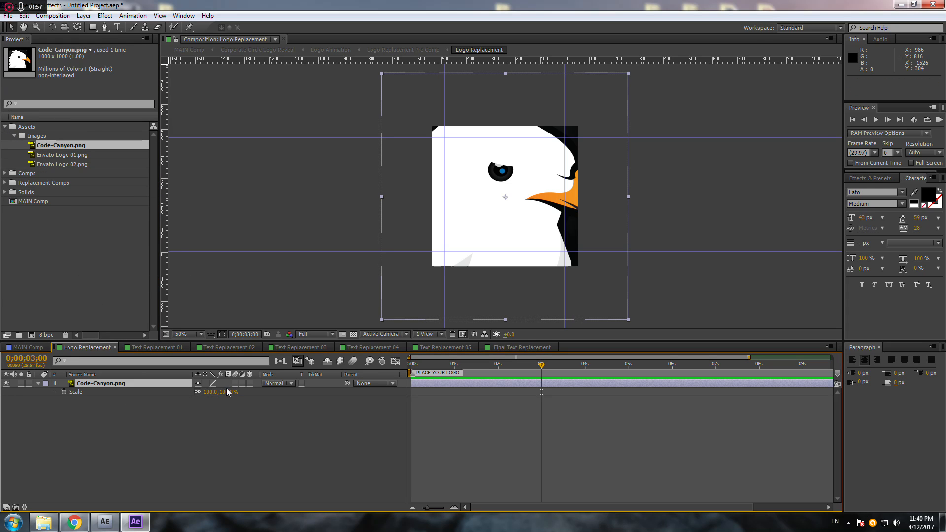
Step: Scale the Code-Canyon.png layer to 34% and nudge it to about 303.5, 285.5
{"action": "key", "text": "s"}
{"action": "left_click_drag", "start_coordinate": [222, 392], "coordinate": [194, 393]}
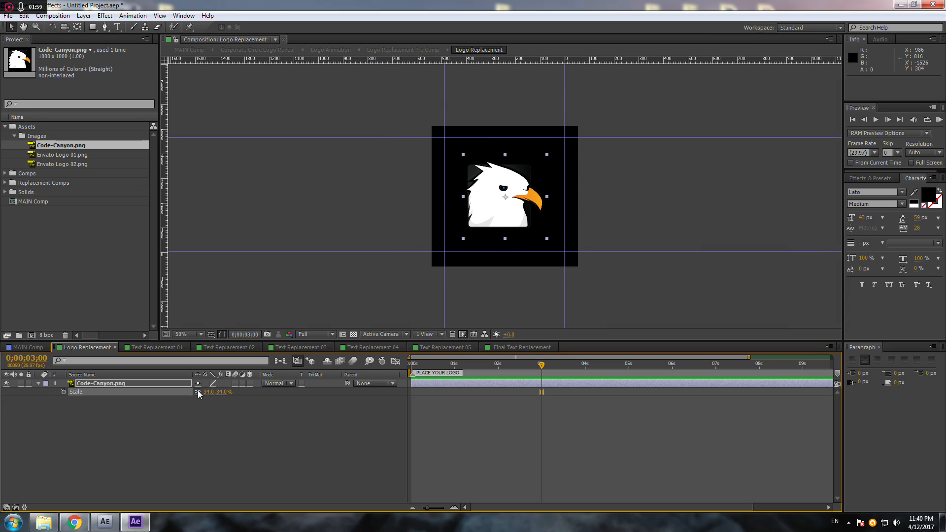
{"action": "left_click_drag", "start_coordinate": [509, 232], "coordinate": [510, 231]}
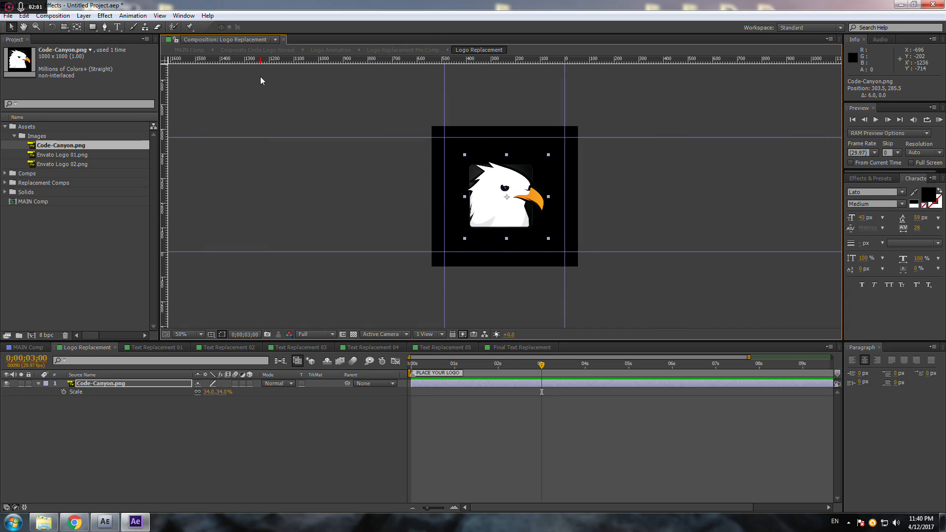
{"action": "left_click", "coordinate": [160, 15]}
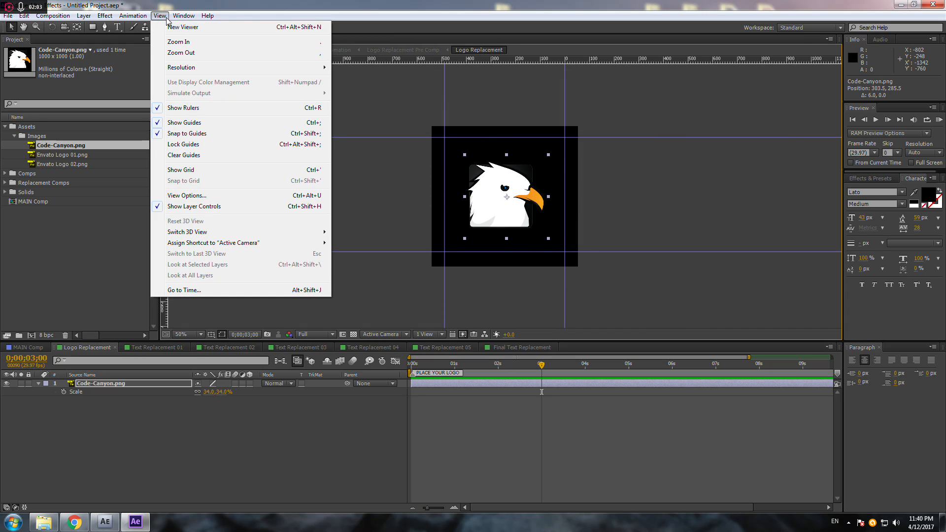
{"action": "left_click", "coordinate": [275, 448]}
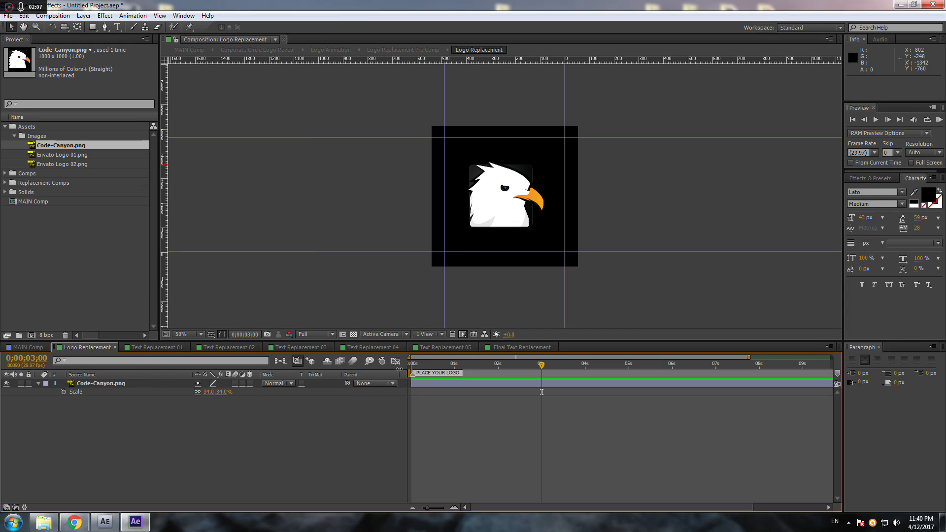
Step: In the Final Text Replacement composition at 0;00;05;17, replace the text with "visi ut as at" and "yourwebsite.com" on two lines
{"action": "left_click", "coordinate": [457, 348]}
{"action": "left_click", "coordinate": [521, 348]}
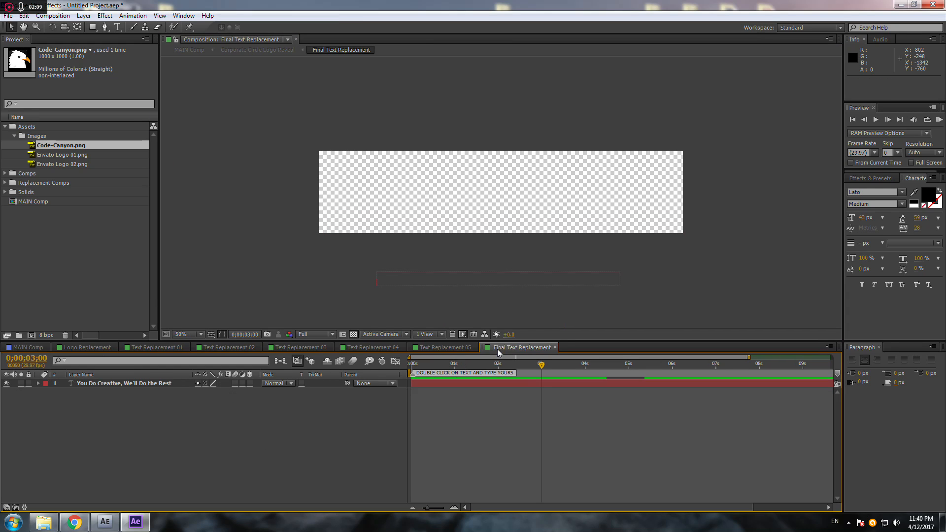
{"action": "left_click_drag", "start_coordinate": [540, 365], "coordinate": [653, 365]}
{"action": "left_click", "coordinate": [146, 383]}
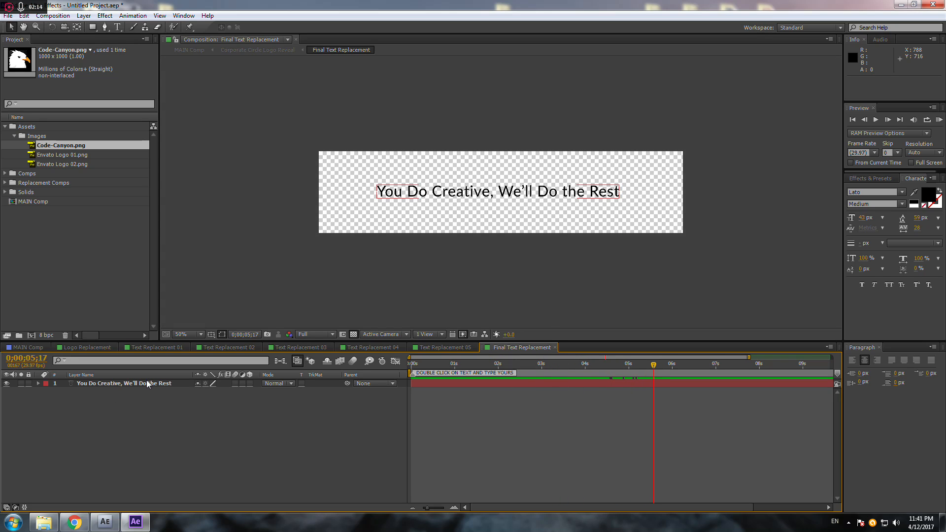
{"action": "double_click", "coordinate": [147, 383]}
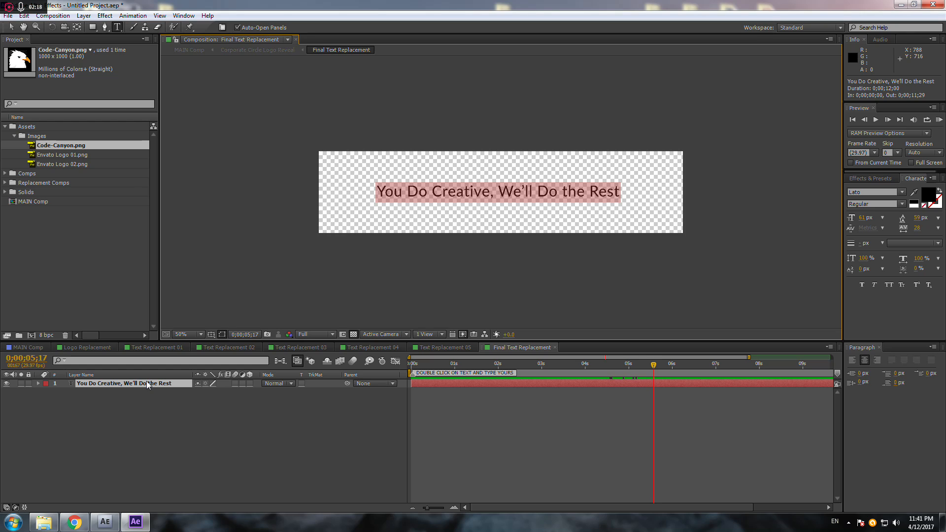
{"action": "type", "text": "visi ut as atr"}
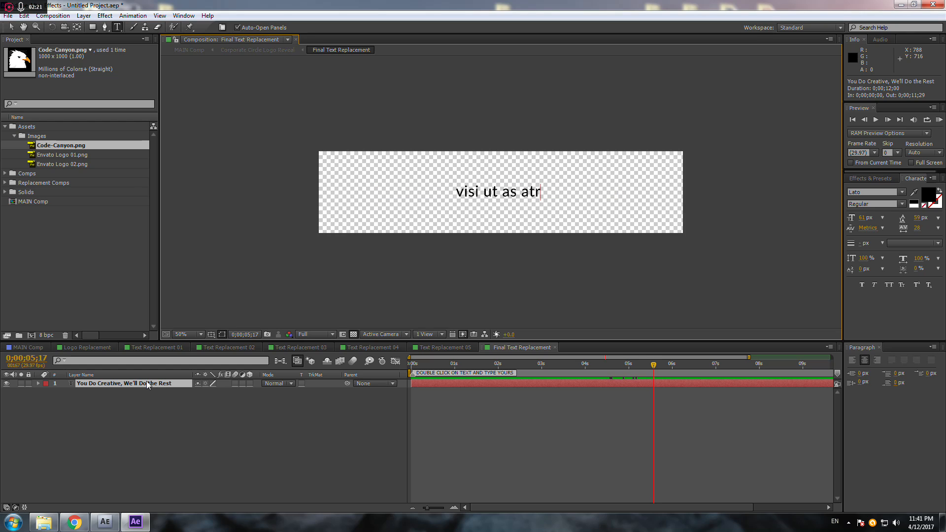
{"action": "key", "text": "BackSpace"}
{"action": "key", "text": "Return"}
{"action": "type", "text": "yourwebsite.com"}
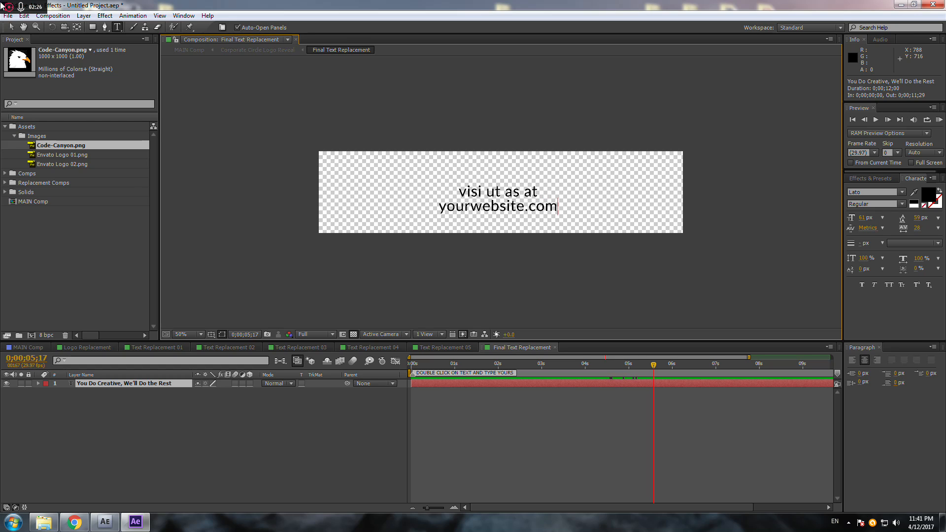
Step: Set the final text to 69 px with 68 px leading and move it to about 704, 113
{"action": "left_click", "coordinate": [11, 27]}
{"action": "left_click_drag", "start_coordinate": [861, 218], "coordinate": [921, 218]}
{"action": "left_click_drag", "start_coordinate": [518, 207], "coordinate": [512, 200]}
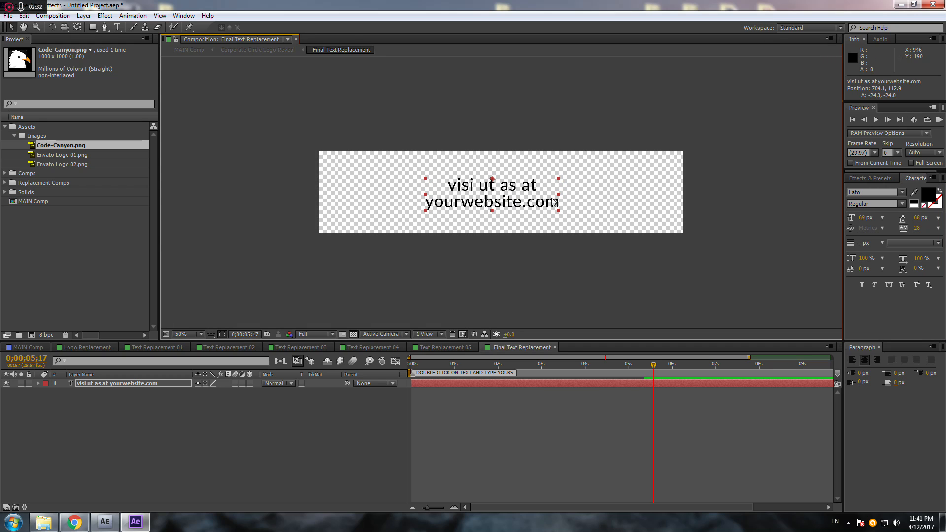
Step: Correct the first line of the final text to "visit us at", keeping "yourwebsite.com" on the second line
{"action": "double_click", "coordinate": [532, 184]}
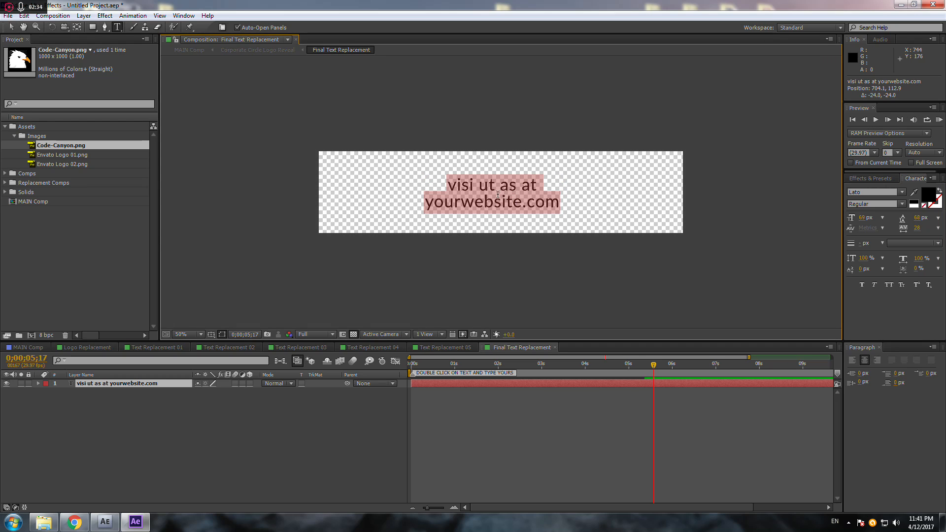
{"action": "mouse_move", "coordinate": [494, 187]}
{"action": "left_mouse_down"}
{"action": "mouse_move", "coordinate": [485, 187]}
{"action": "mouse_move", "coordinate": [513, 192]}
{"action": "mouse_move", "coordinate": [500, 192]}
{"action": "left_mouse_up"}
{"action": "type", "text": "s at"}
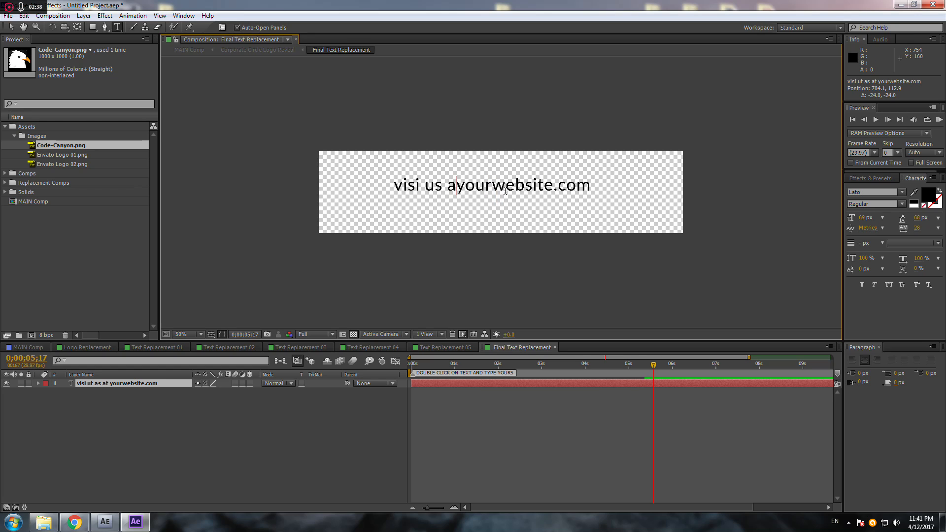
{"action": "key", "text": "Return"}
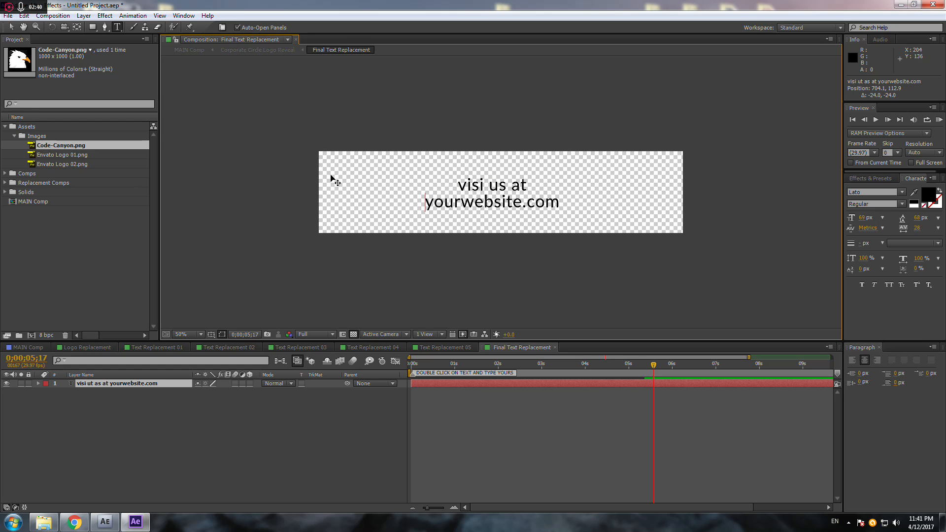
{"action": "left_click", "coordinate": [488, 188]}
{"action": "type", "text": "t"}
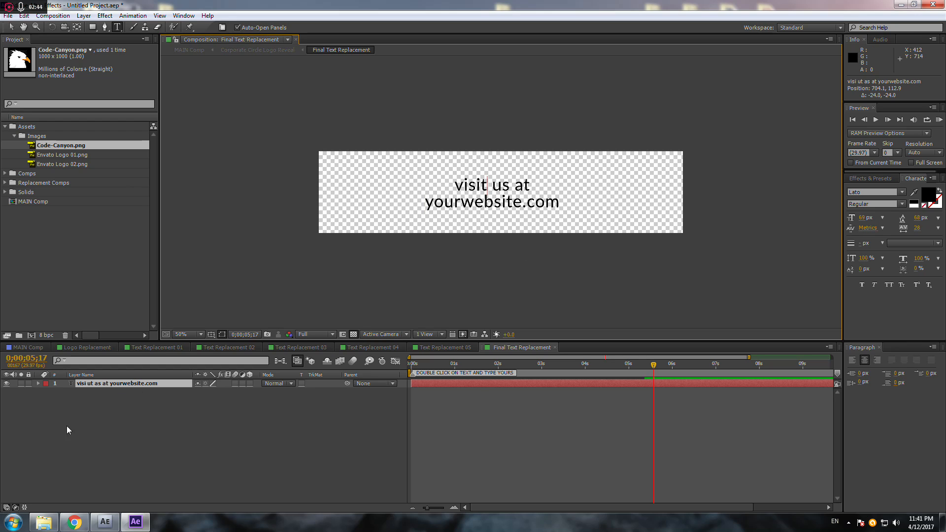
Step: Show the effect controls of the General Settings layer in MAIN Comp and widen their panel slightly
{"action": "left_click", "coordinate": [20, 349]}
{"action": "left_click", "coordinate": [108, 415]}
{"action": "left_click", "coordinate": [128, 385]}
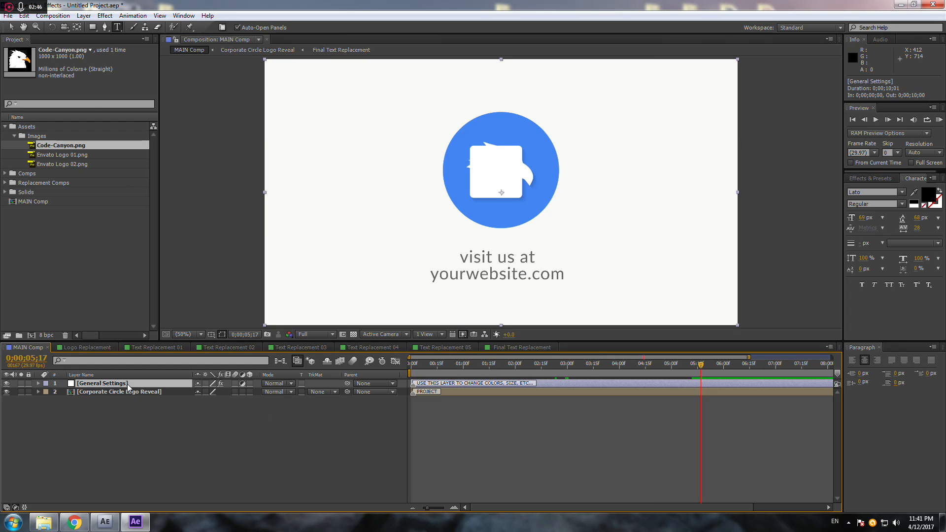
{"action": "left_click", "coordinate": [184, 15]}
{"action": "left_click", "coordinate": [228, 242]}
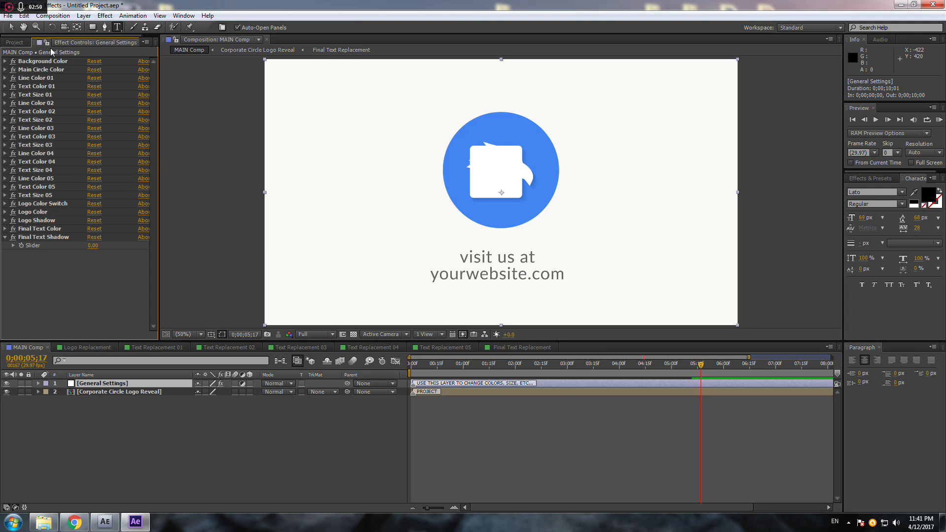
{"action": "mouse_move", "coordinate": [159, 340]}
{"action": "left_mouse_down"}
{"action": "mouse_move", "coordinate": [178, 339]}
{"action": "mouse_move", "coordinate": [167, 338]}
{"action": "left_mouse_up"}
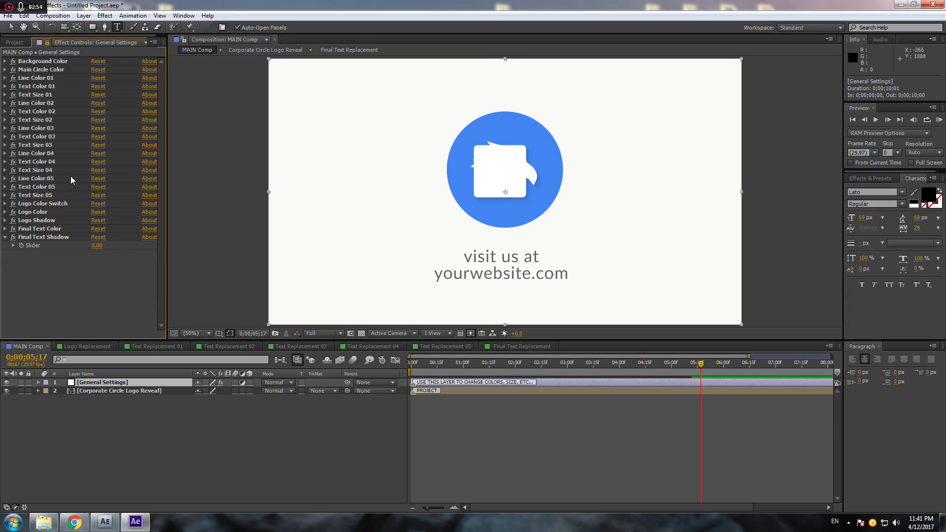
Step: Set the Background Color of the General Settings layer to dark grey 2C2C2C while viewing frame 0;00;02;27
{"action": "left_click_drag", "start_coordinate": [447, 374], "coordinate": [560, 374]}
{"action": "left_click", "coordinate": [6, 62]}
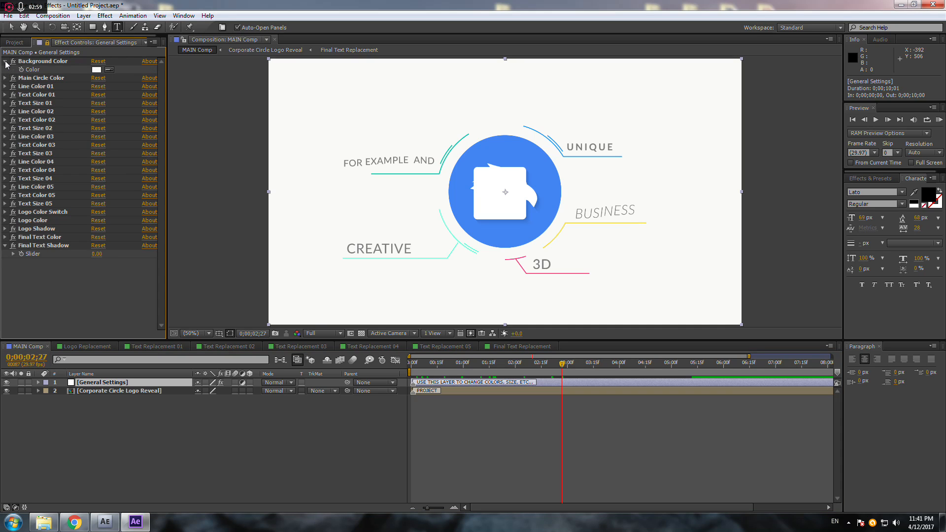
{"action": "left_click", "coordinate": [96, 70]}
{"action": "left_click_drag", "start_coordinate": [543, 282], "coordinate": [544, 382]}
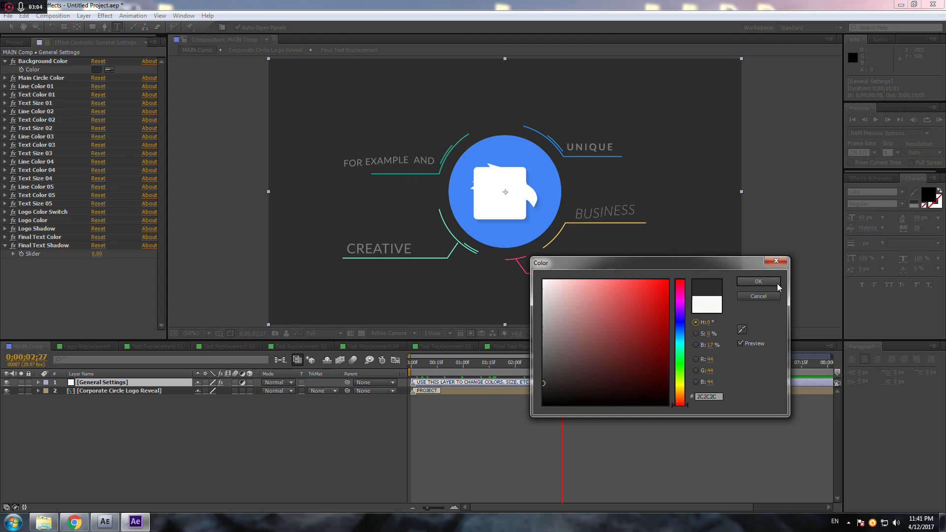
{"action": "left_click", "coordinate": [774, 281]}
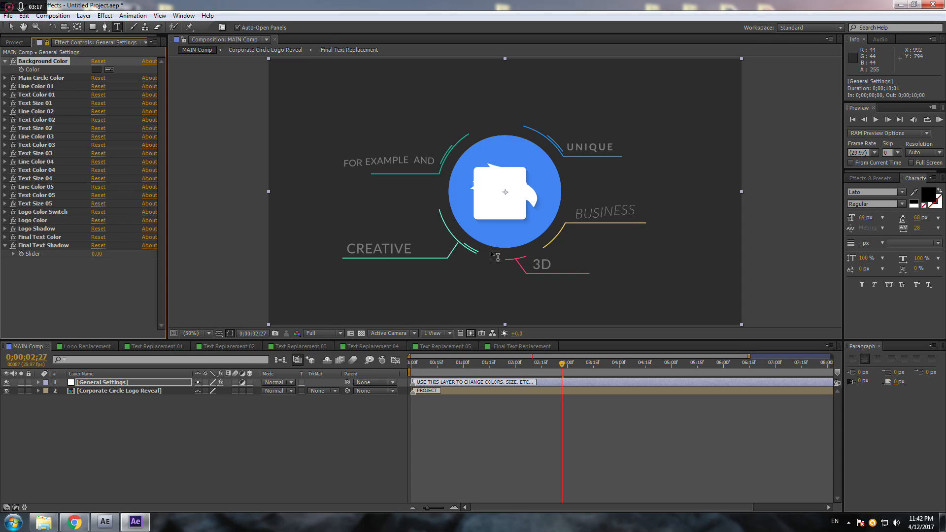
Step: Set the Main Circle Color of the General Settings layer to white, FFFFFF
{"action": "left_click", "coordinate": [5, 78]}
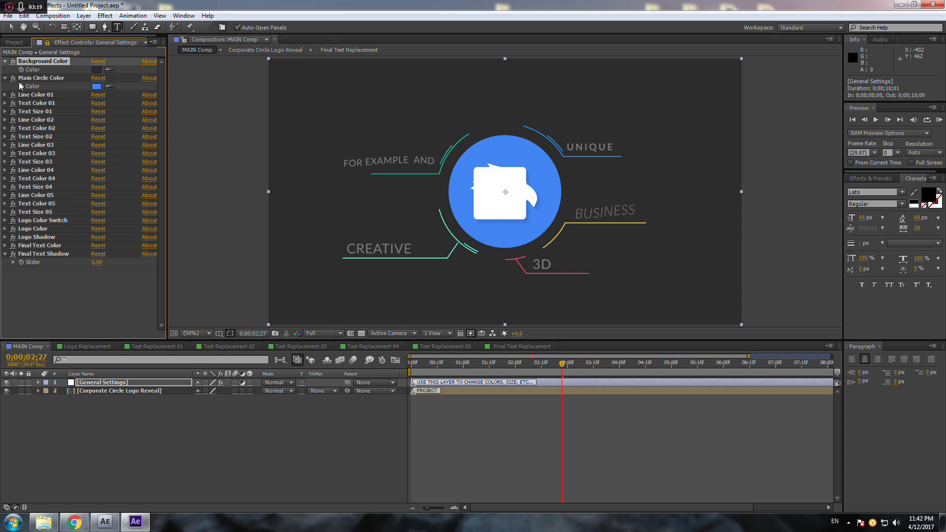
{"action": "left_click", "coordinate": [96, 87]}
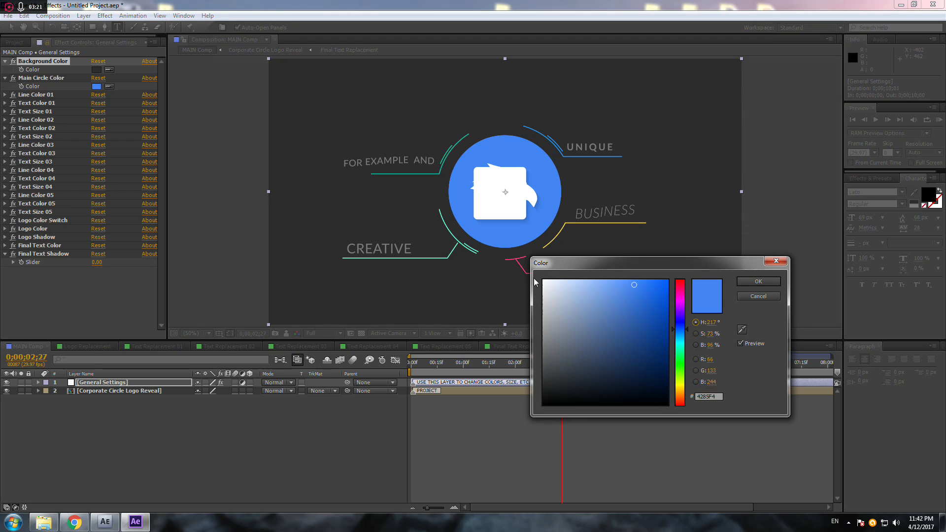
{"action": "left_click", "coordinate": [543, 280]}
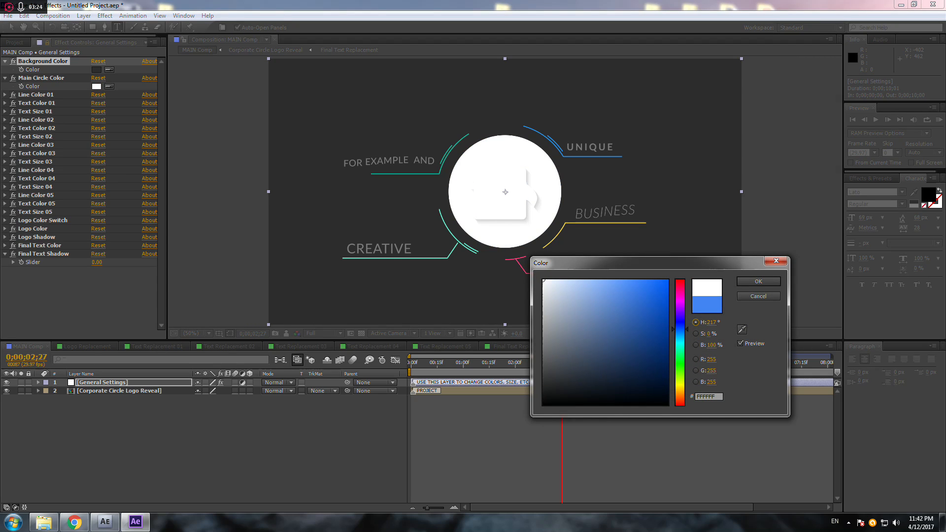
{"action": "left_click", "coordinate": [758, 281]}
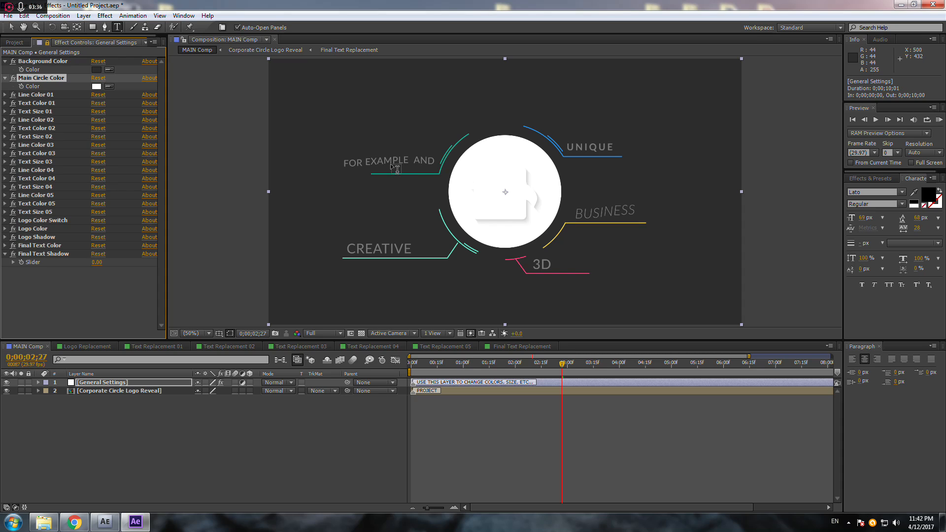
Step: Set Line Color 01 of the General Settings layer to white, FFFFFF
{"action": "left_click", "coordinate": [6, 96]}
{"action": "left_click", "coordinate": [96, 103]}
{"action": "type", "text": "FFFFFF"}
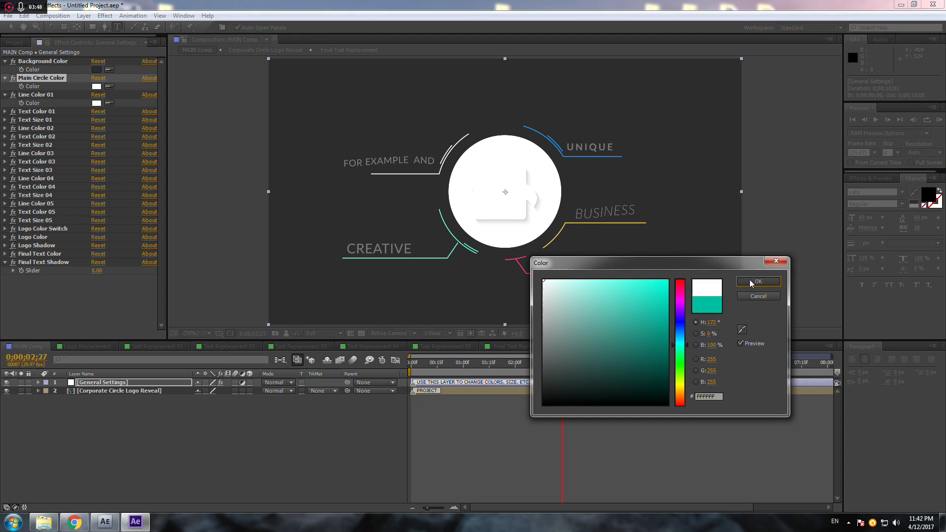
{"action": "left_click", "coordinate": [749, 281]}
Step: Set Text Color 01 of the General Settings layer to white
{"action": "left_click", "coordinate": [5, 111]}
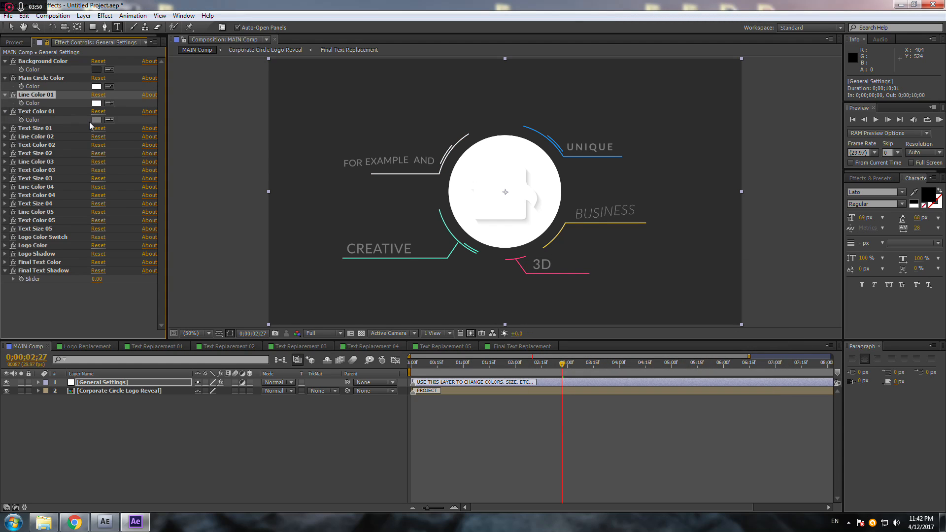
{"action": "left_click", "coordinate": [97, 120]}
{"action": "left_click_drag", "start_coordinate": [561, 282], "coordinate": [541, 253]}
{"action": "left_click", "coordinate": [761, 282]}
Step: Set the Text Size 01 slider to 155, checking the line length in the Text Replacement 01 composition, and return to MAIN Comp
{"action": "left_click", "coordinate": [5, 128]}
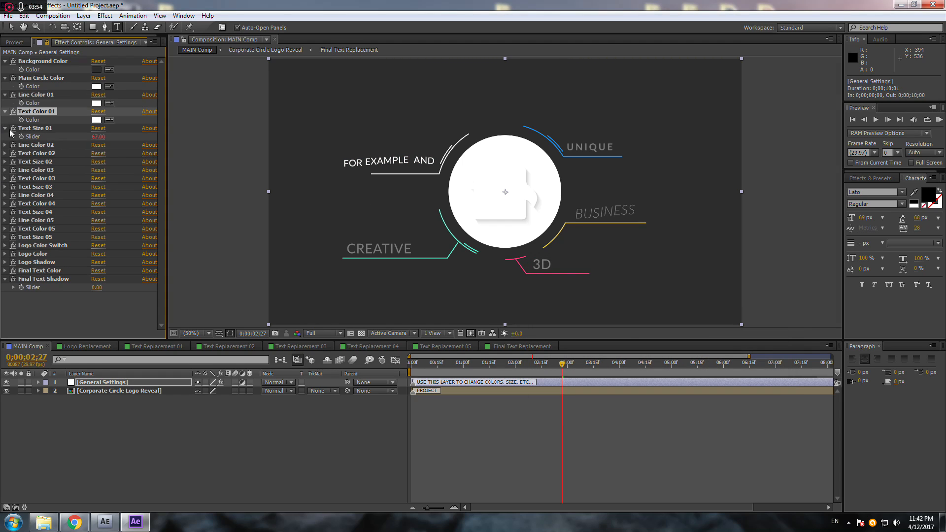
{"action": "left_click", "coordinate": [118, 140]}
{"action": "left_click_drag", "start_coordinate": [119, 140], "coordinate": [123, 139]}
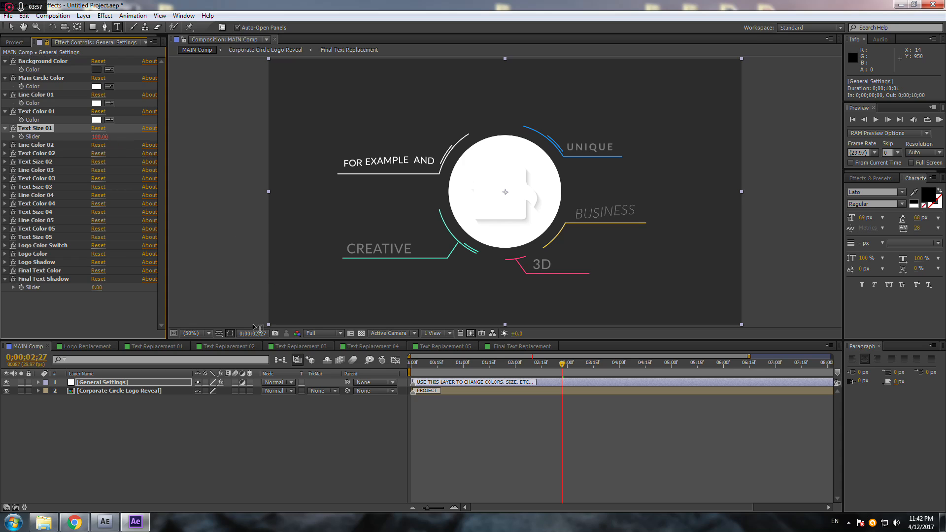
{"action": "left_click", "coordinate": [169, 347]}
{"action": "left_click", "coordinate": [362, 334]}
{"action": "left_click", "coordinate": [361, 334]}
{"action": "left_click", "coordinate": [361, 334]}
{"action": "left_click_drag", "start_coordinate": [97, 136], "coordinate": [77, 139]}
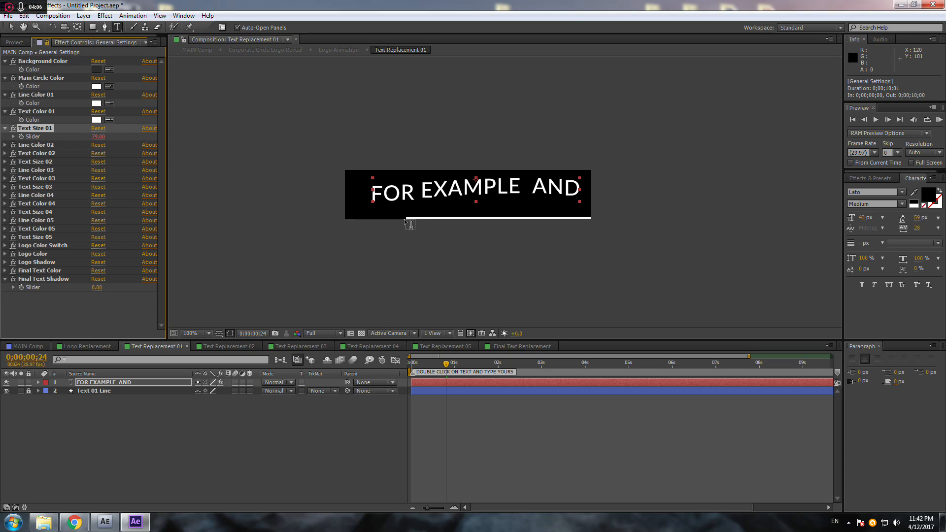
{"action": "left_click_drag", "start_coordinate": [96, 138], "coordinate": [150, 143]}
{"action": "left_click", "coordinate": [34, 349]}
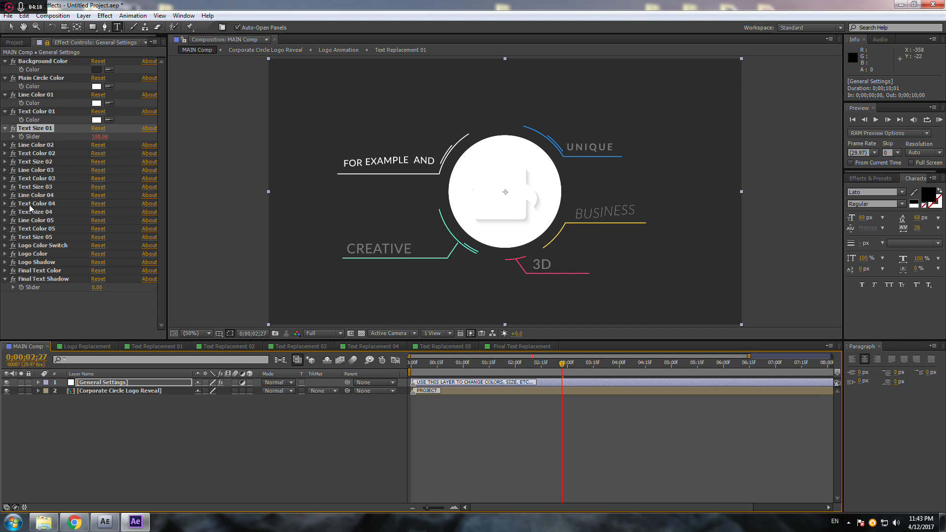
Step: Set Text Color 04 to white, FFFFFF, and shorten the line under the fourth text with a Text Size 04 value of 35
{"action": "left_click", "coordinate": [28, 205]}
{"action": "left_click", "coordinate": [4, 196]}
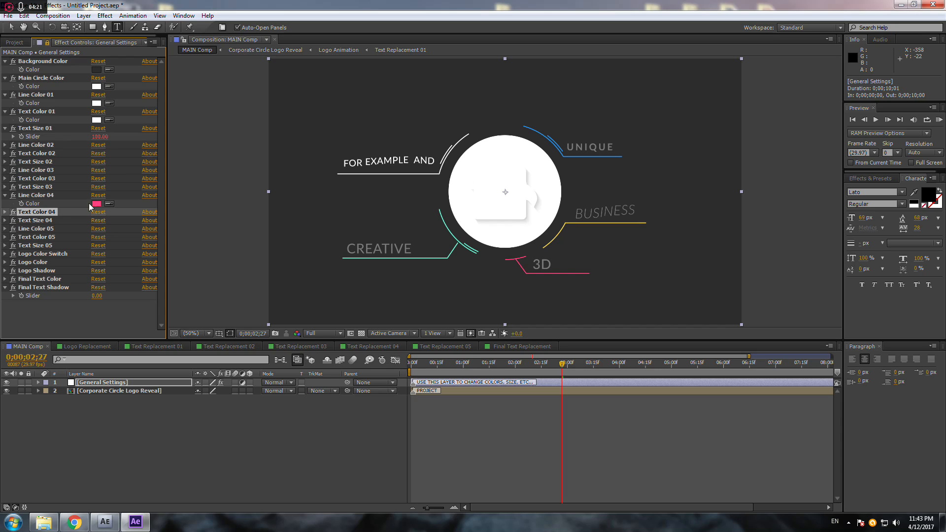
{"action": "left_click", "coordinate": [5, 211]}
{"action": "left_click", "coordinate": [97, 221]}
{"action": "left_click", "coordinate": [543, 279]}
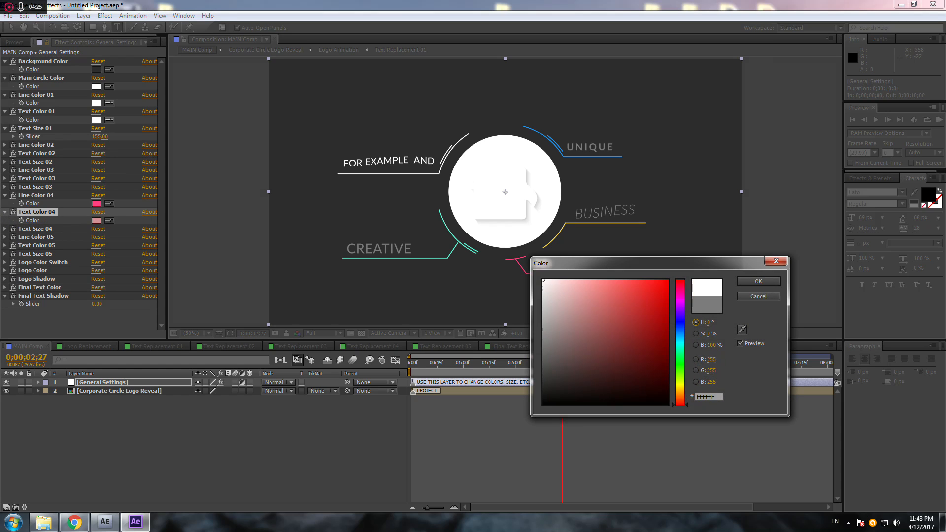
{"action": "left_click", "coordinate": [738, 282]}
{"action": "left_click", "coordinate": [5, 228]}
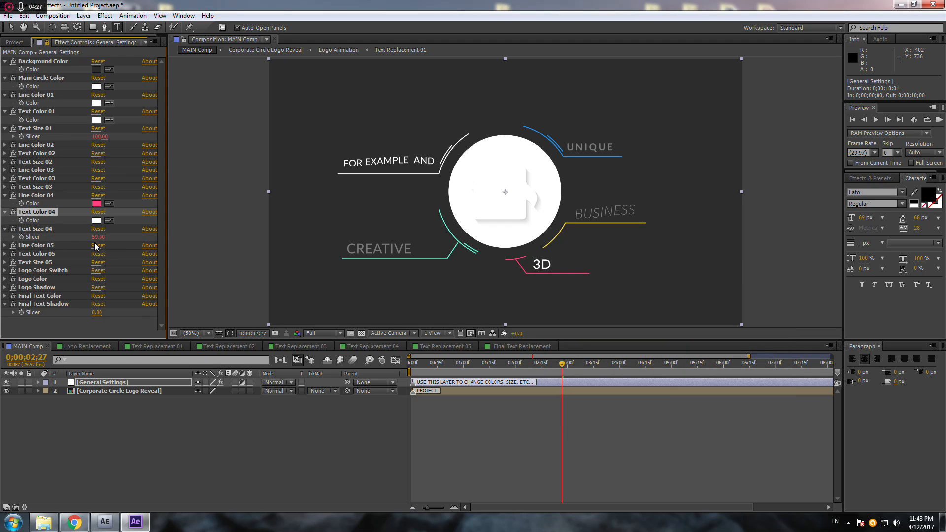
{"action": "left_click_drag", "start_coordinate": [97, 237], "coordinate": [83, 237]}
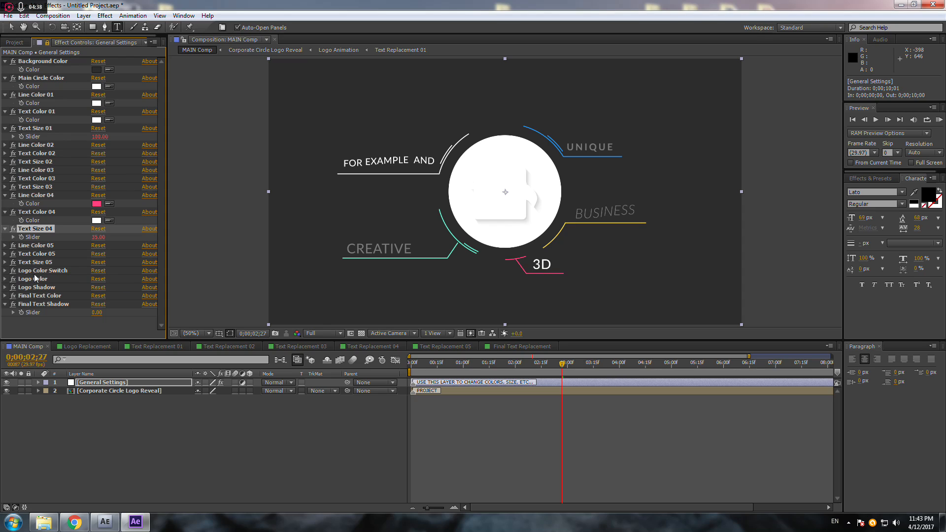
Step: Turn off the Logo Color Switch so the logo uses its original colors, with the Logo Color setting expanded
{"action": "left_click", "coordinate": [5, 270]}
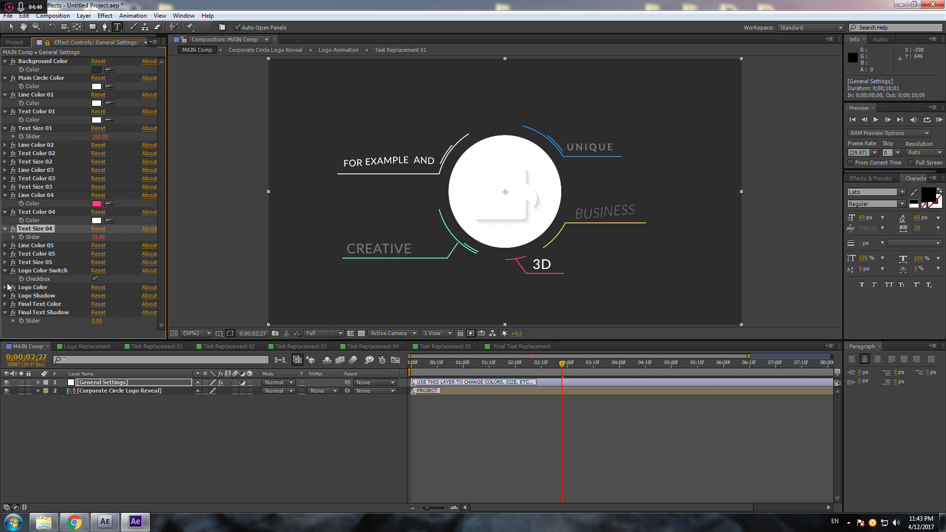
{"action": "left_click", "coordinate": [6, 287]}
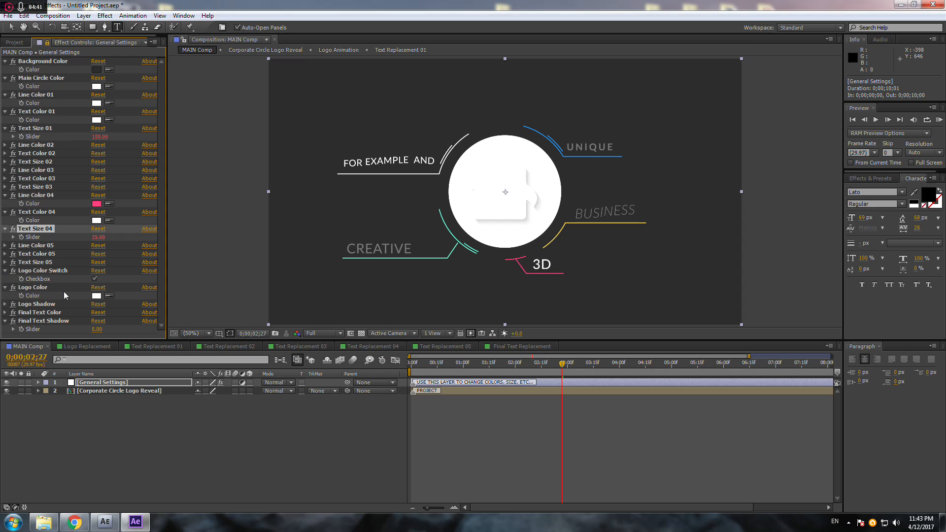
{"action": "left_click", "coordinate": [94, 279]}
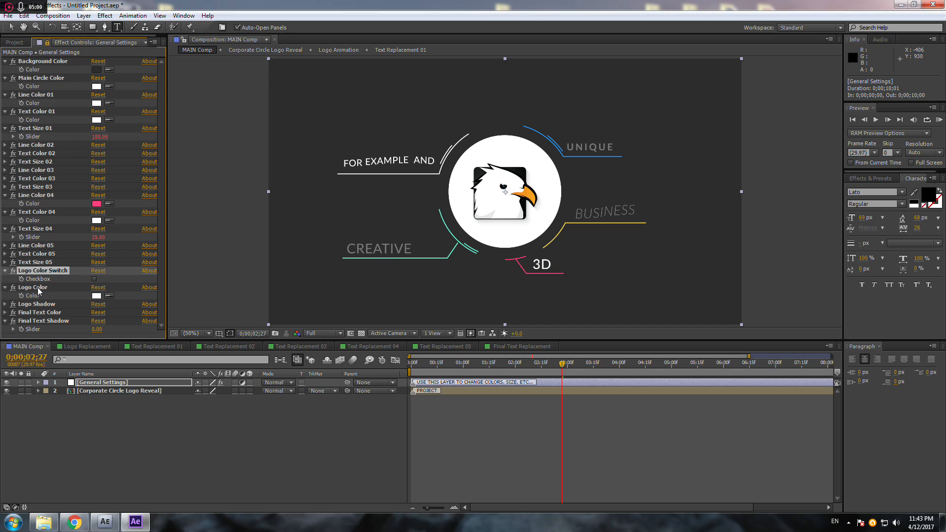
Step: Set the Logo Shadow slider of the General Settings layer to 45
{"action": "left_click", "coordinate": [6, 304]}
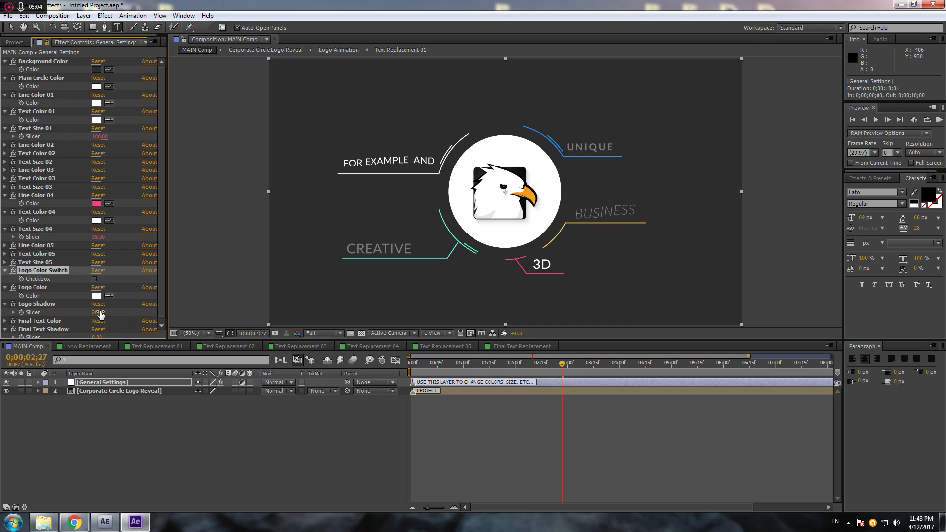
{"action": "left_click", "coordinate": [99, 312]}
{"action": "type", "text": "45"}
{"action": "key", "text": "Return"}
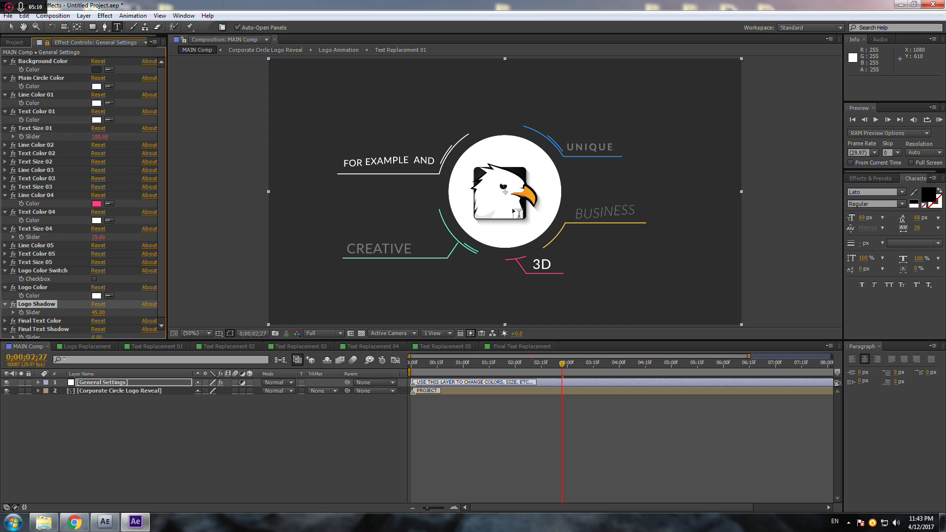
Step: Set the Final Text Color of the General Settings layer to white
{"action": "left_click", "coordinate": [6, 321]}
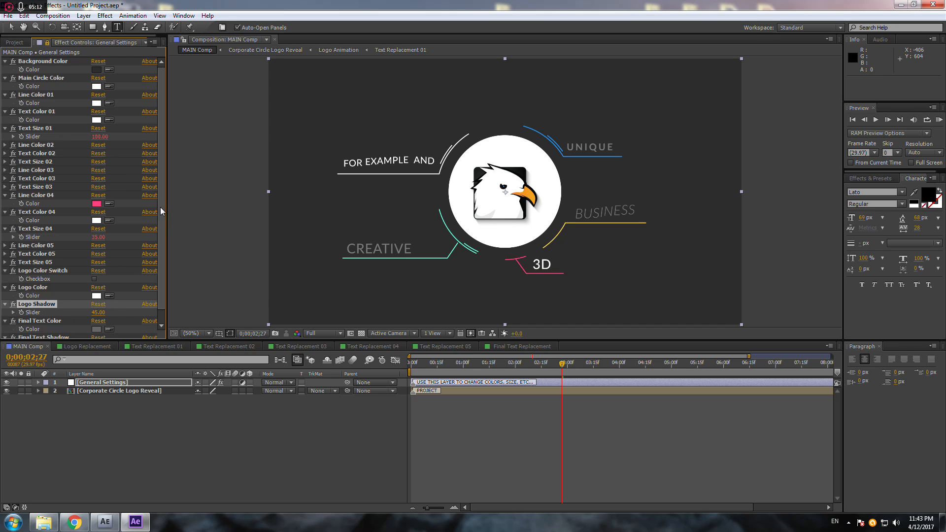
{"action": "scroll", "coordinate": [89, 317], "scroll_direction": "down", "scroll_amount": 1}
{"action": "left_click", "coordinate": [98, 318]}
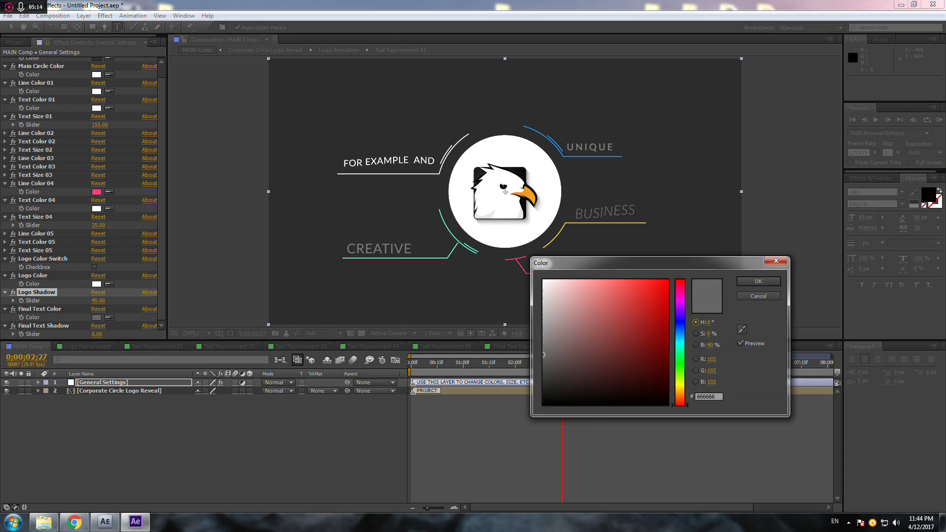
{"action": "left_click", "coordinate": [758, 281]}
Step: At 0;00;05;10, set the Final Text Shadow slider to 25 and deselect the General Settings layer
{"action": "left_click_drag", "start_coordinate": [562, 362], "coordinate": [688, 365]}
{"action": "left_click", "coordinate": [97, 334]}
{"action": "type", "text": "25"}
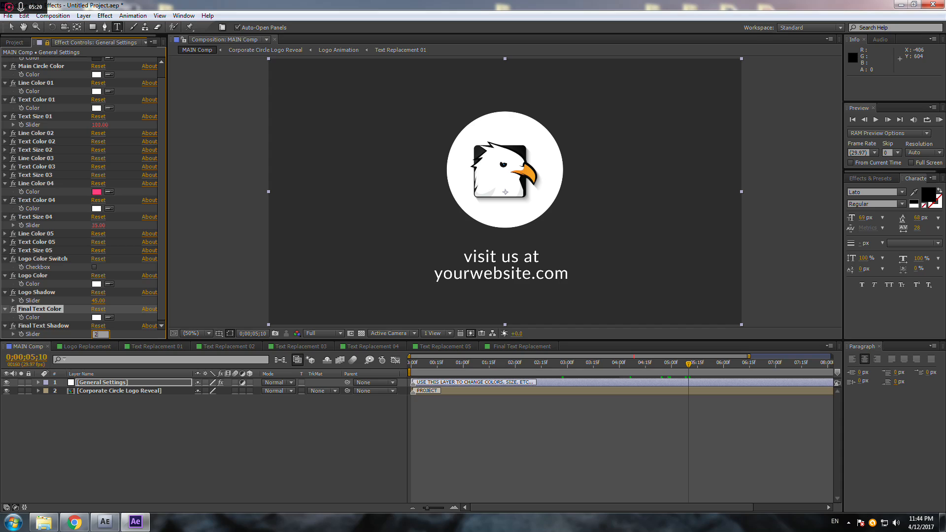
{"action": "key", "text": "Return"}
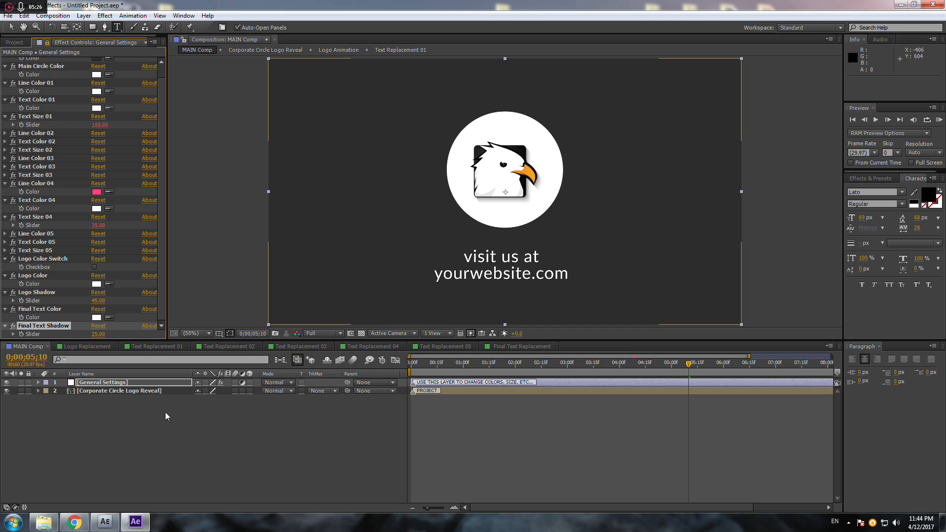
{"action": "left_click", "coordinate": [132, 433]}
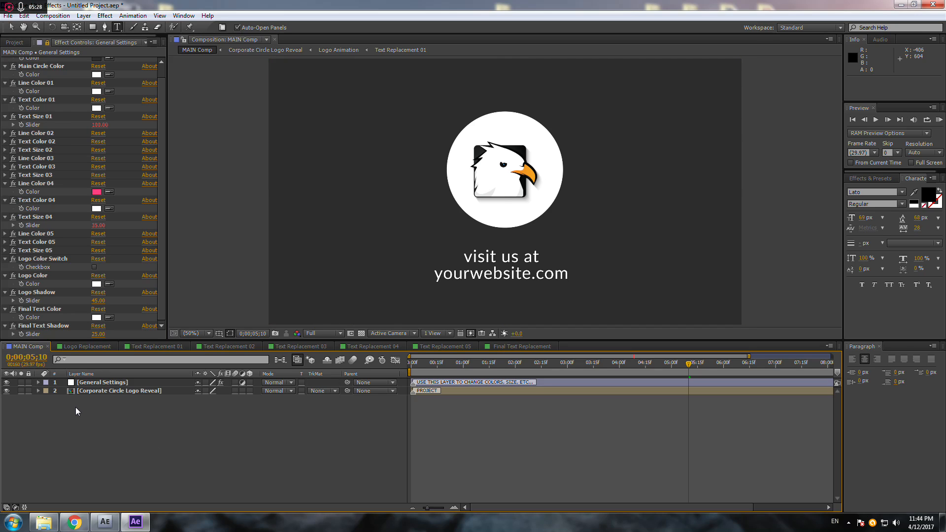
Step: Add MAIN Comp to the render queue and set its output module format to H.264
{"action": "left_click", "coordinate": [52, 15]}
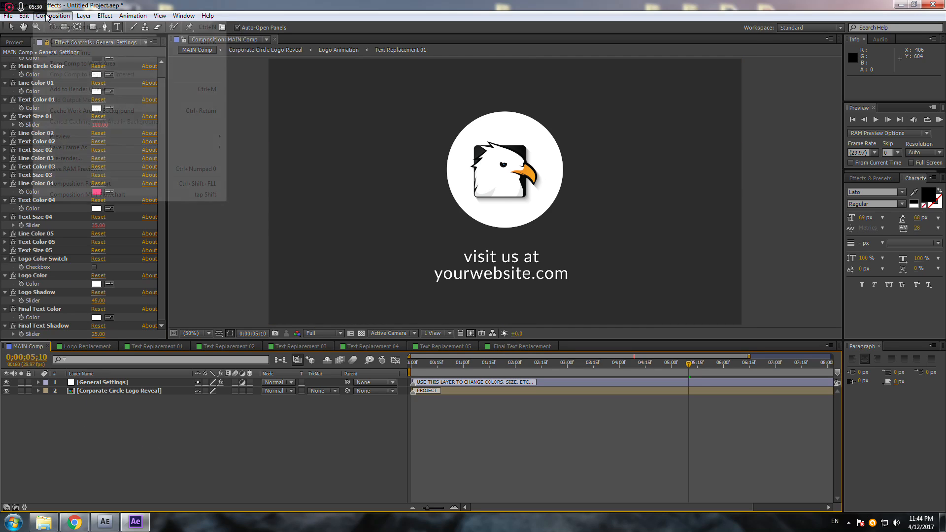
{"action": "left_click", "coordinate": [78, 88]}
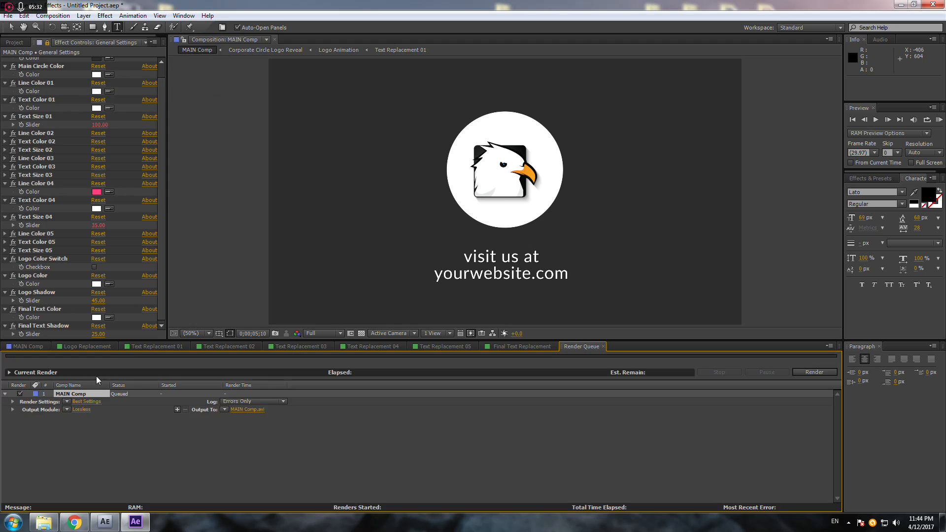
{"action": "left_click", "coordinate": [79, 409]}
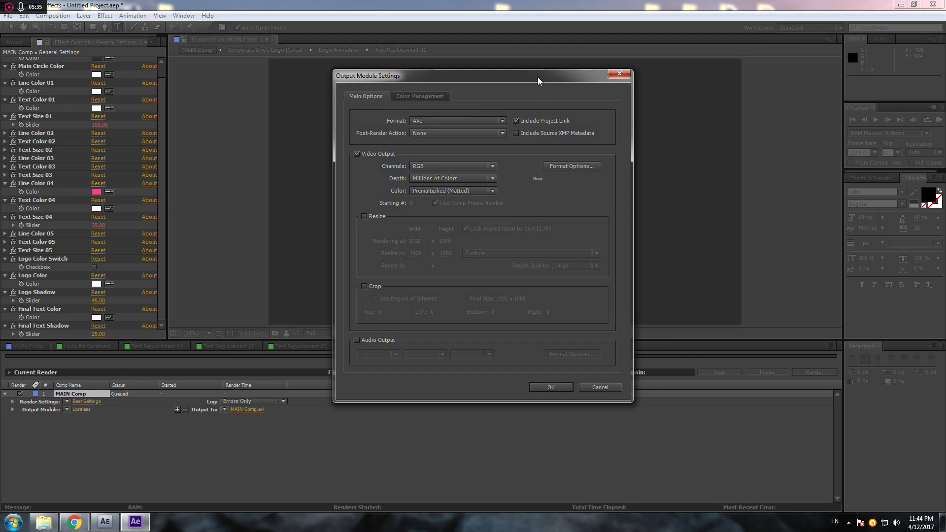
{"action": "left_click_drag", "start_coordinate": [536, 77], "coordinate": [563, 85]}
{"action": "left_click", "coordinate": [512, 128]}
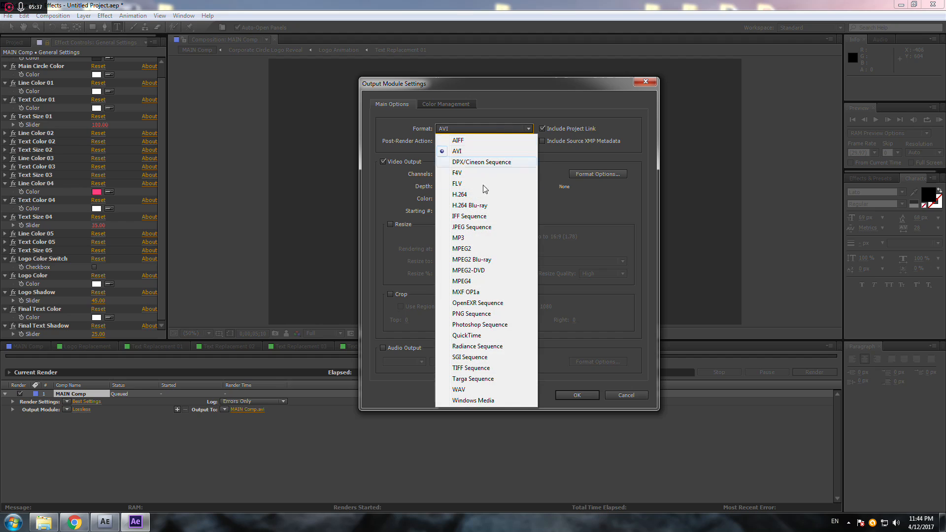
{"action": "left_click", "coordinate": [468, 197]}
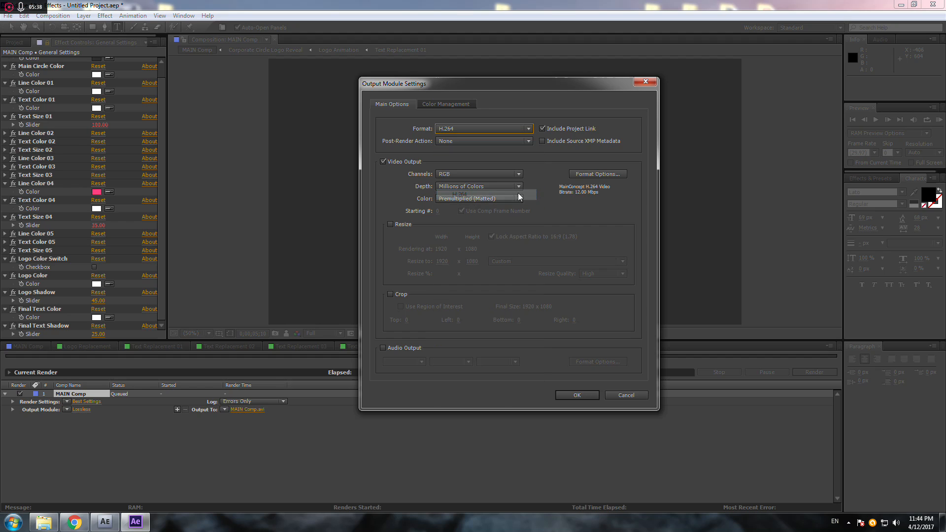
Step: Accept the default H.264 options, enable audio output, and confirm the output module settings
{"action": "left_click", "coordinate": [589, 175]}
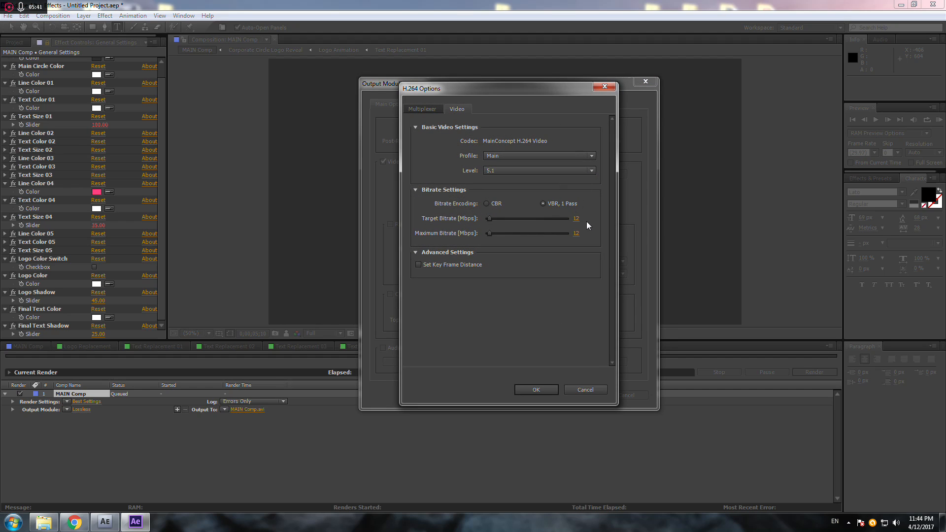
{"action": "left_click", "coordinate": [545, 390]}
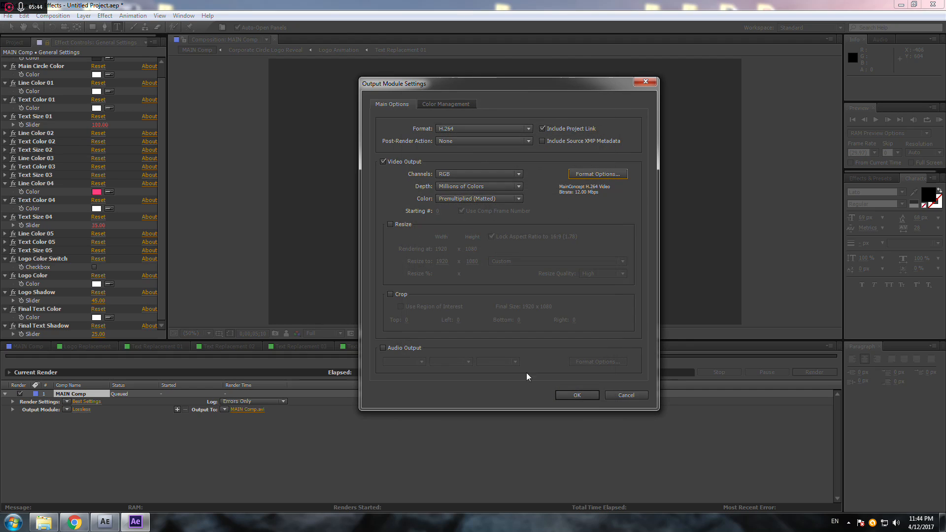
{"action": "left_click", "coordinate": [394, 347]}
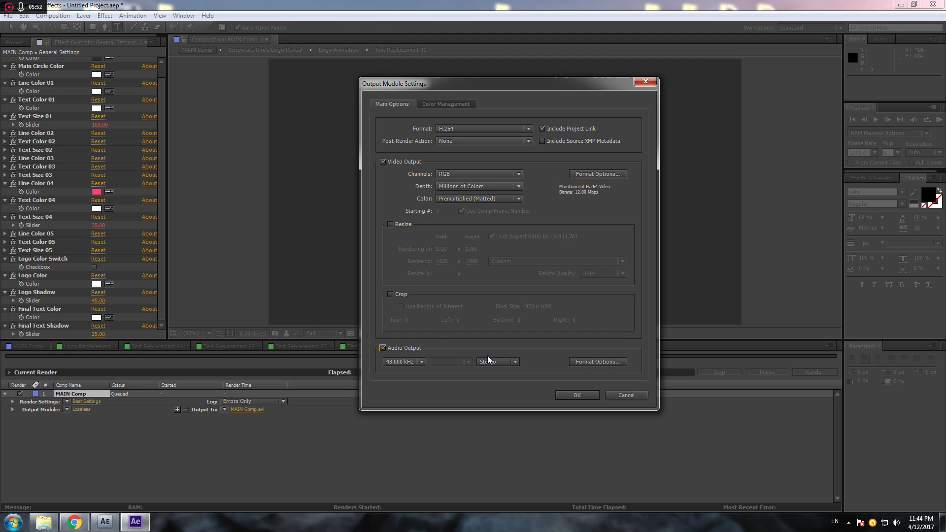
{"action": "left_click", "coordinate": [568, 396]}
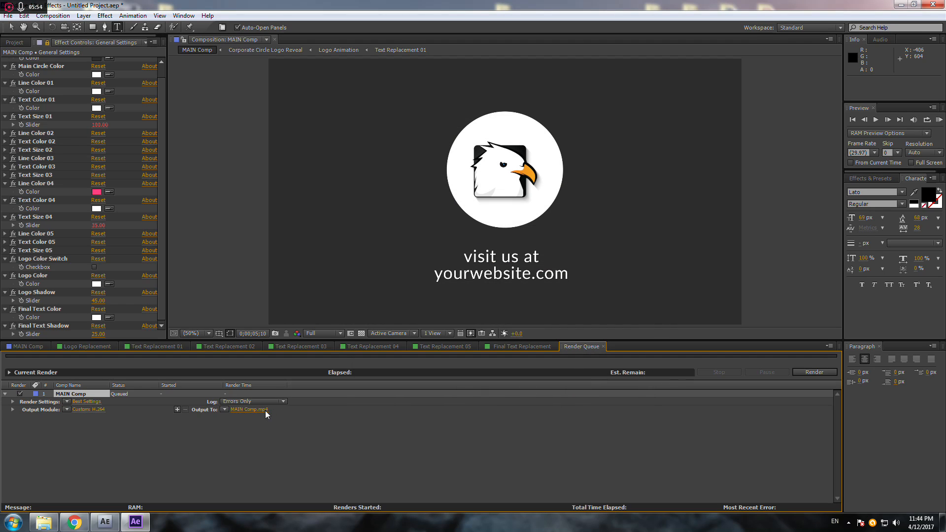